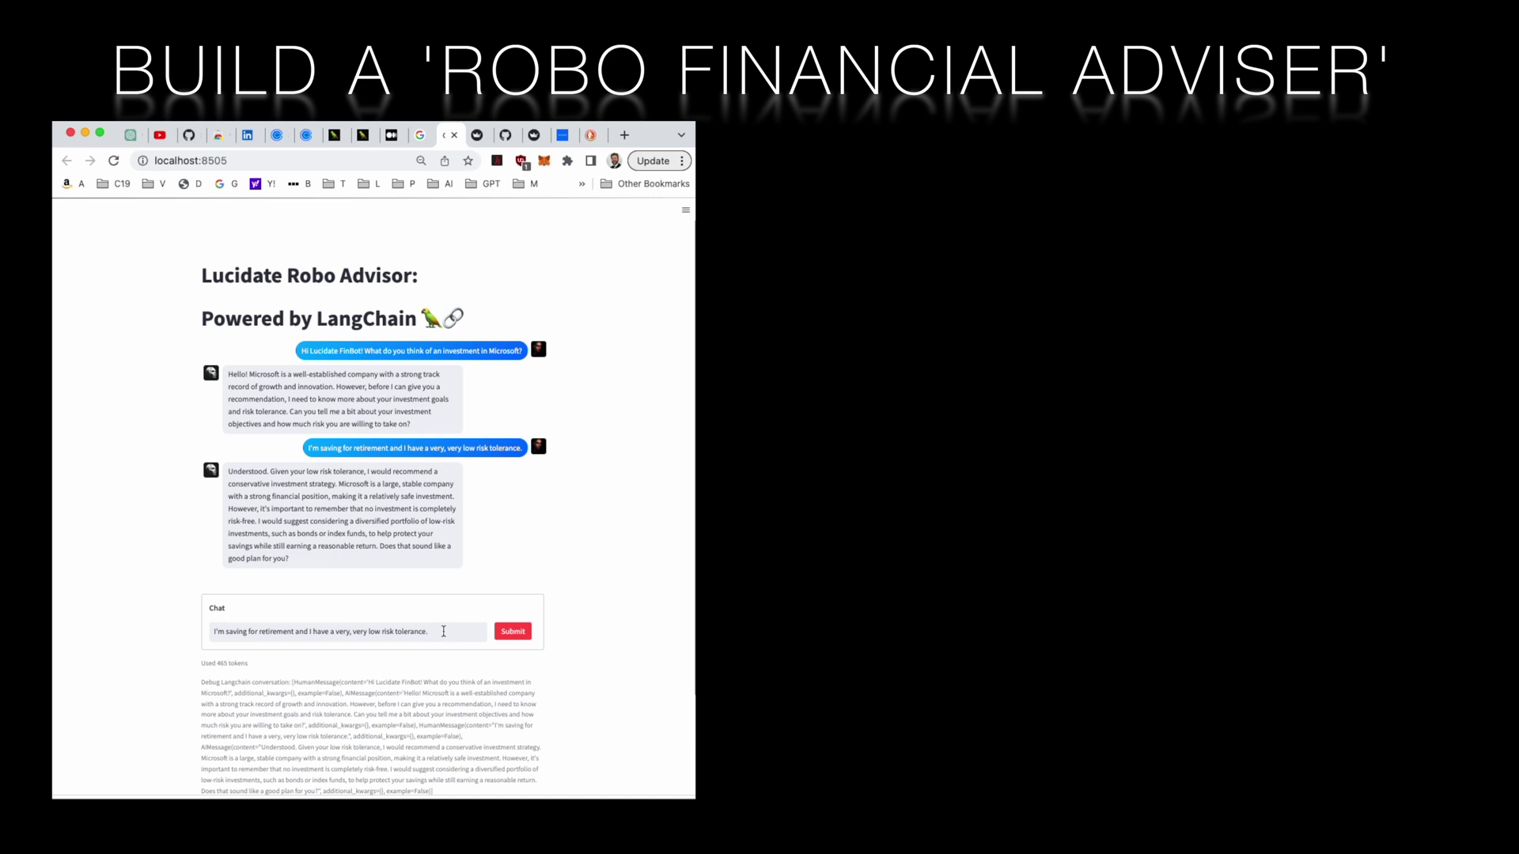
# Select the old retirement, low-risk question in the chat box to overwrite it with 'Not bad'.
pyautogui.tripleClick(442, 632)
pyautogui.write('Not bad, I')
pyautogui.write('ve h')
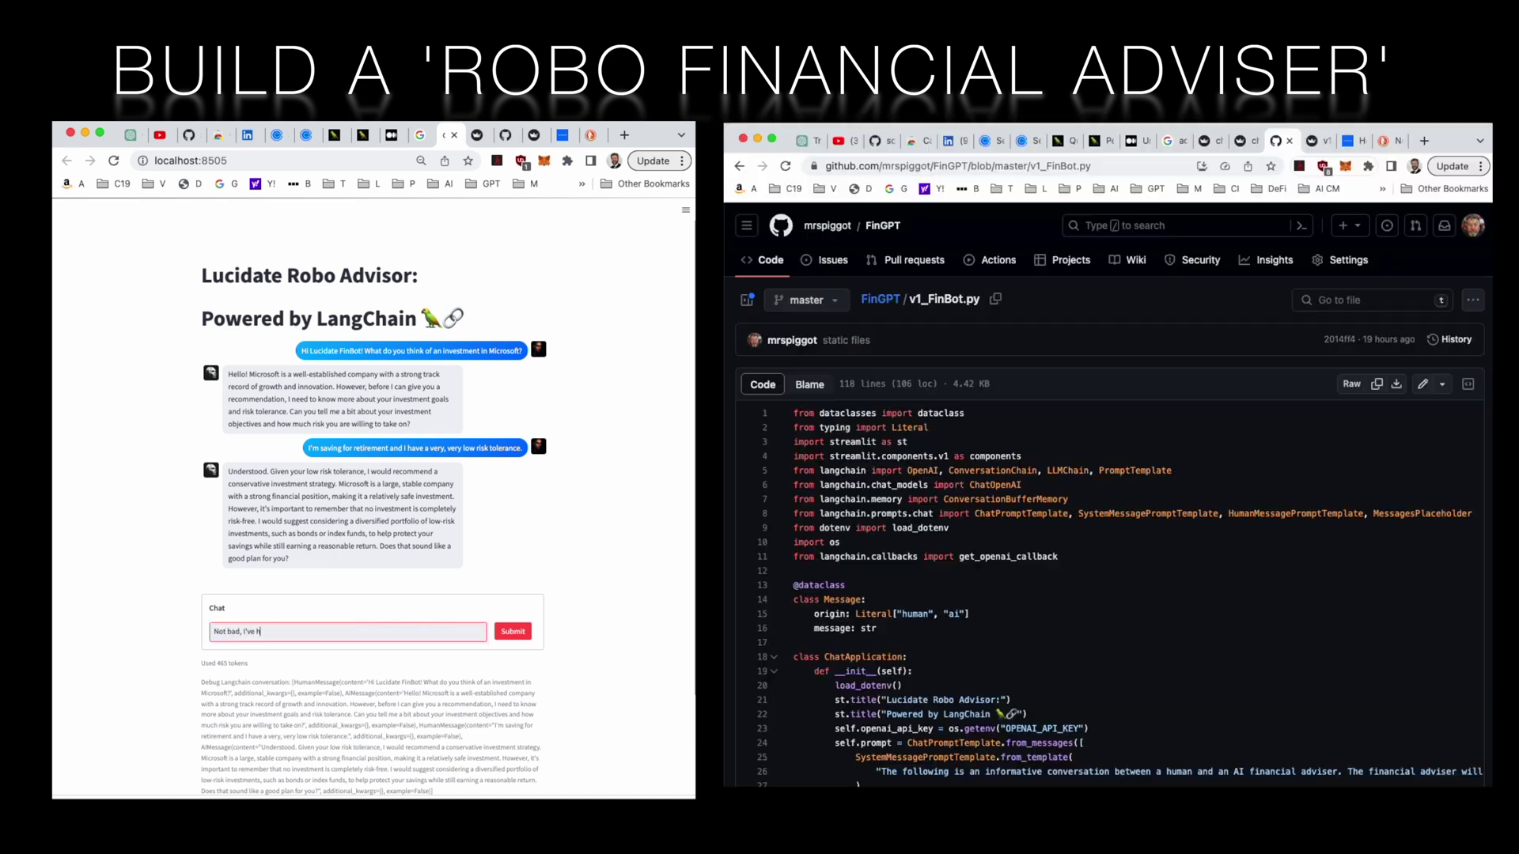
pyautogui.write('areat things about derivatives')
pyautogui.scroll(-5, 1306, 614)
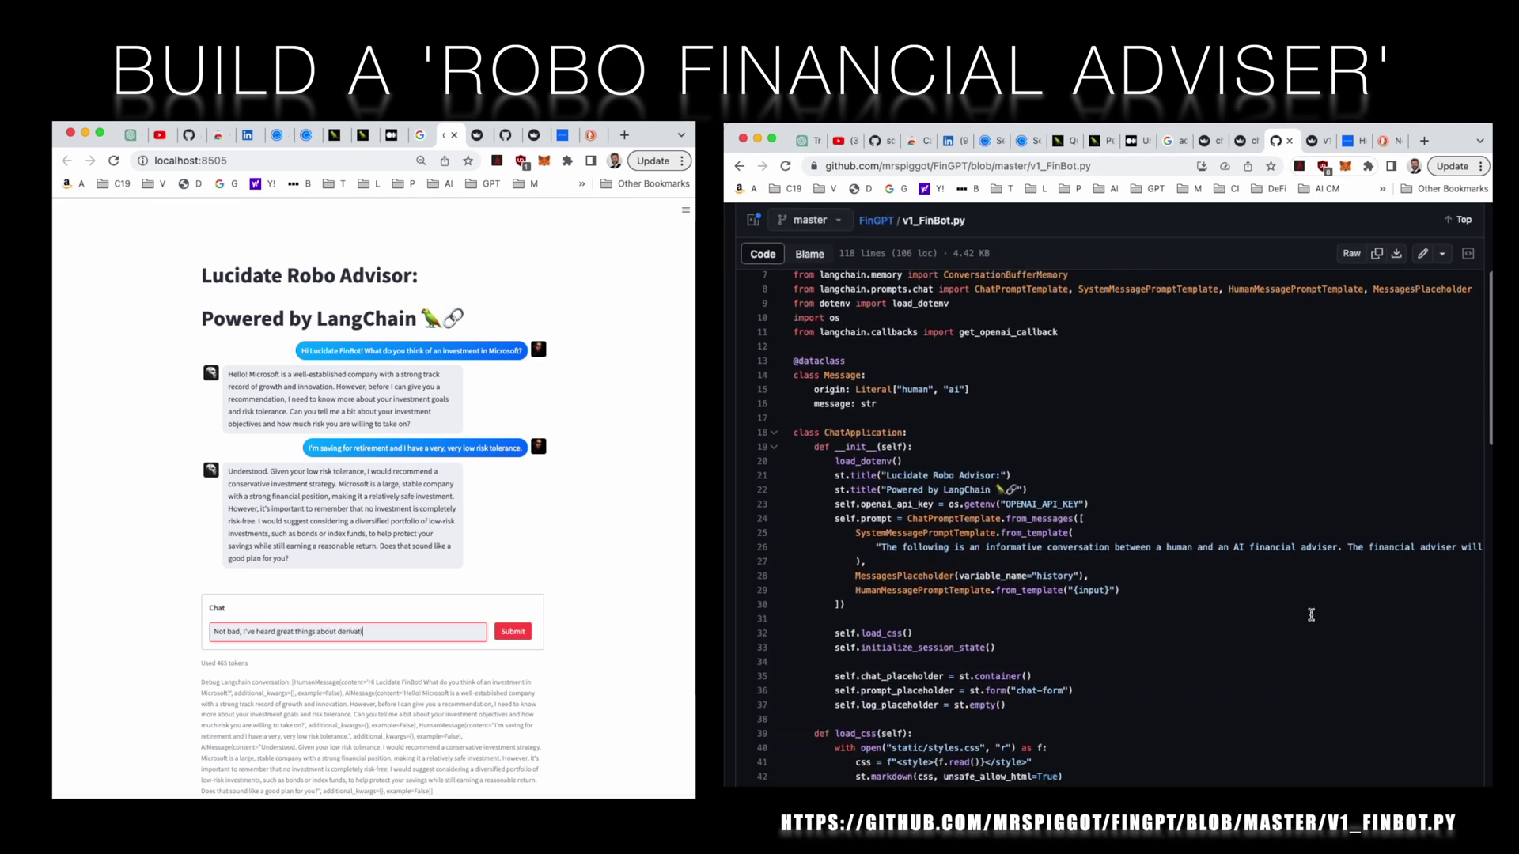
pyautogui.write('ves like options and also about cryptocurr')
pyautogui.scroll(-10, 1311, 614)
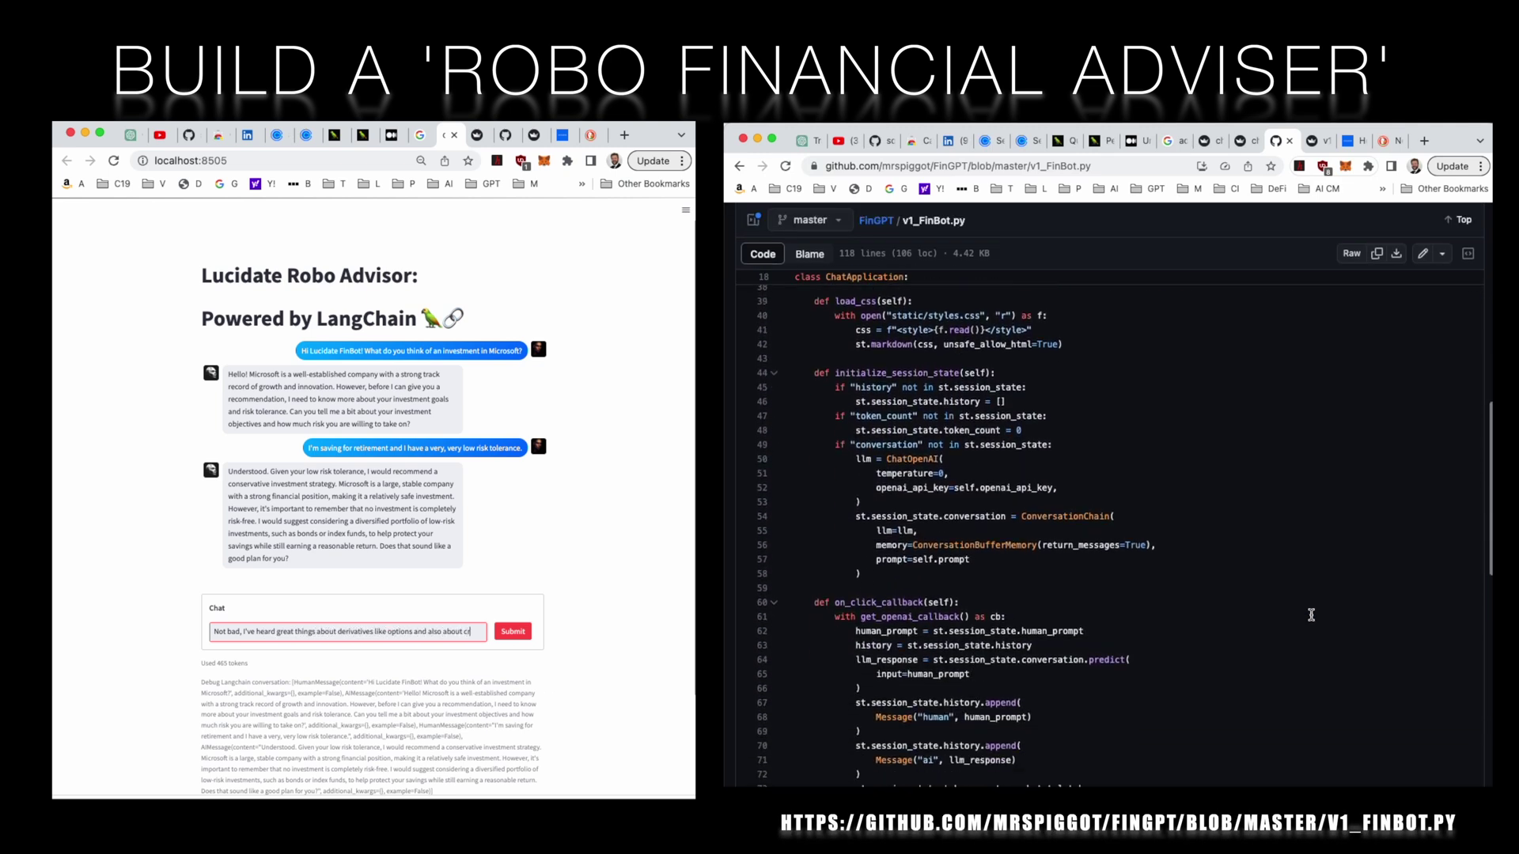
pyautogui.write('encies. Should I invest in th')
pyautogui.scroll(-10, 1311, 614)
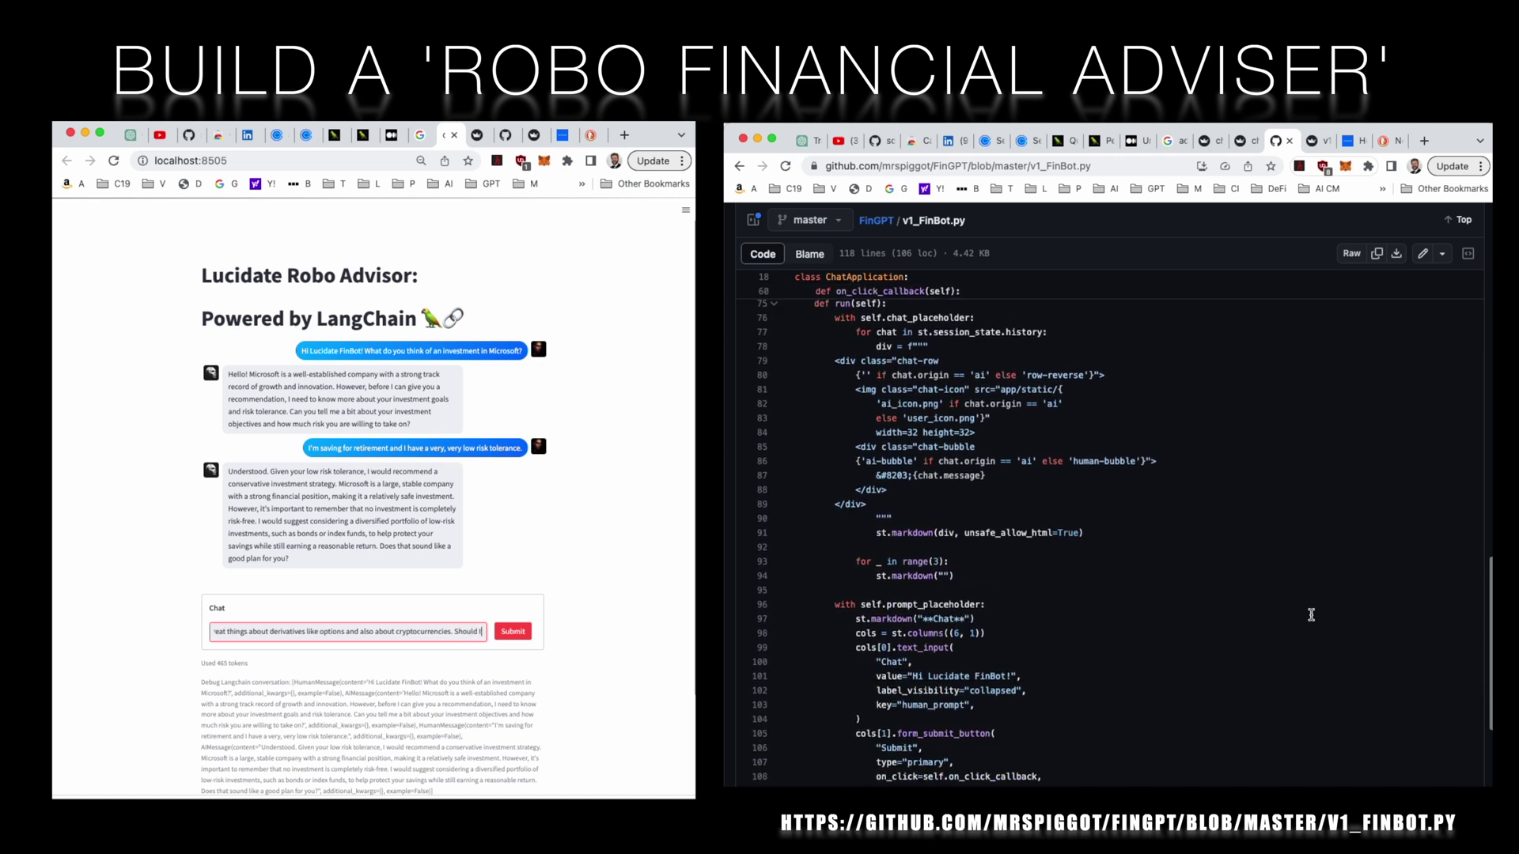
# Send the derivatives and cryptocurrencies question, then select the chat text for a new message.
pyautogui.click(513, 631)
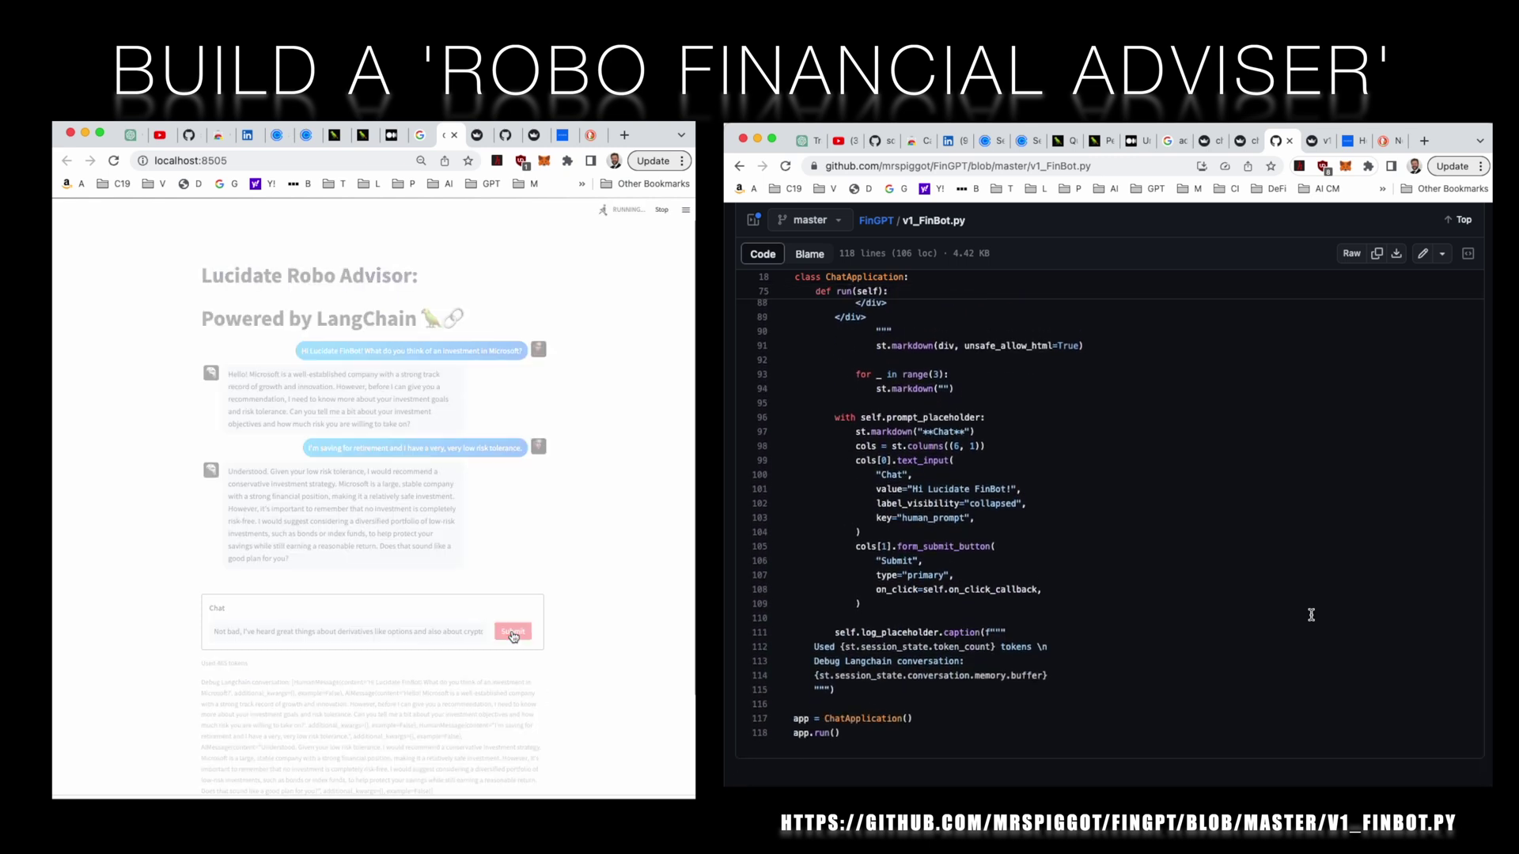
pyautogui.scroll(2, 1311, 616)
pyautogui.scroll(10, 1311, 615)
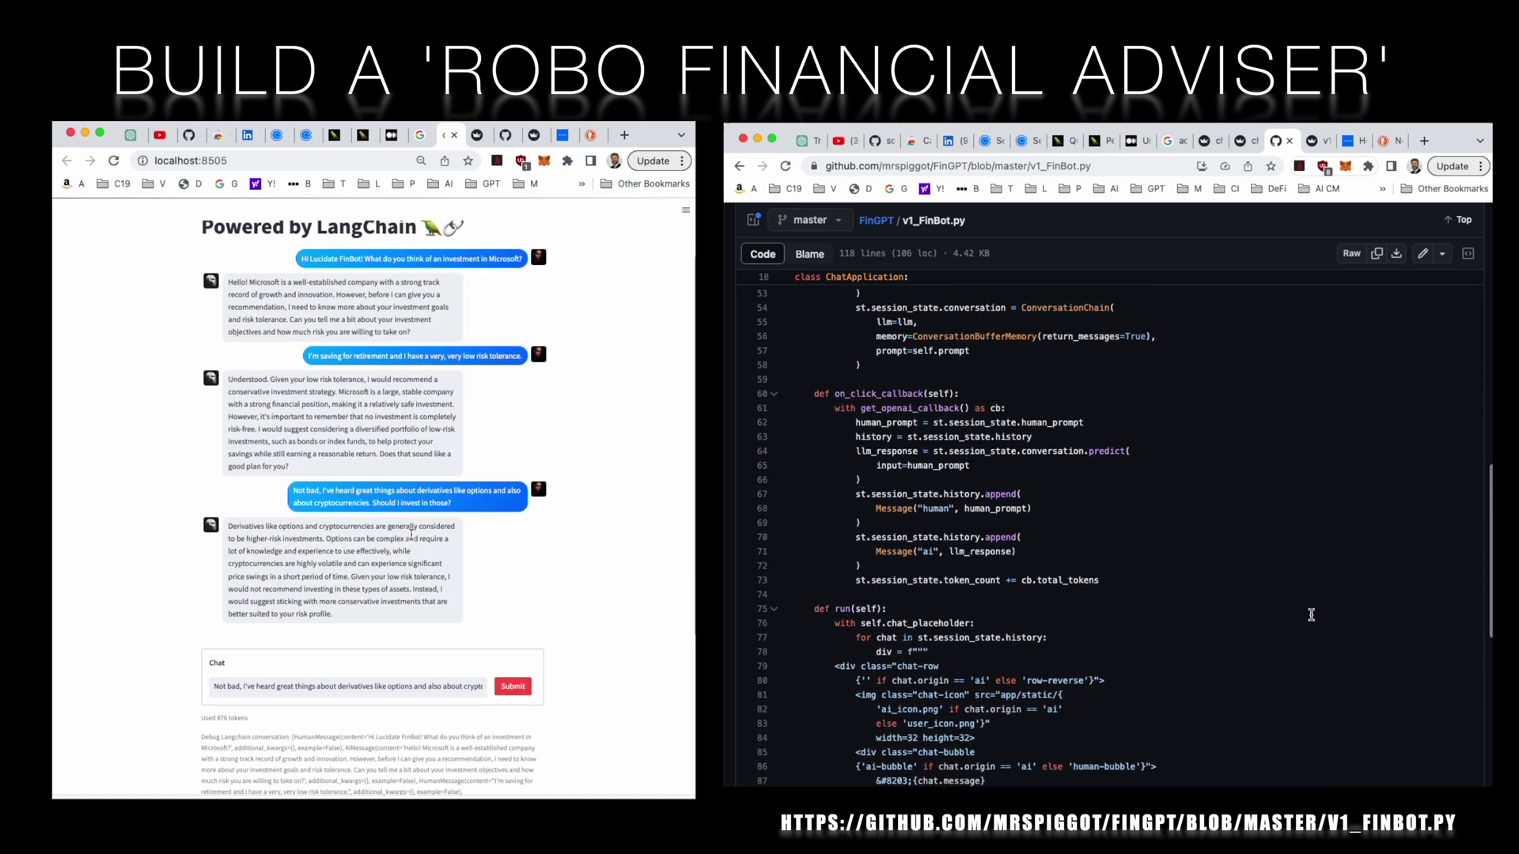
pyautogui.scroll(3, 1311, 615)
pyautogui.scroll(2, 1311, 615)
pyautogui.click(366, 679)
pyautogui.scroll(3, 1311, 615)
pyautogui.scroll(2, 1312, 615)
pyautogui.scroll(3, 1310, 615)
pyautogui.press('super+a')
pyautogui.scroll(3, 1311, 614)
pyautogui.write("I've ")
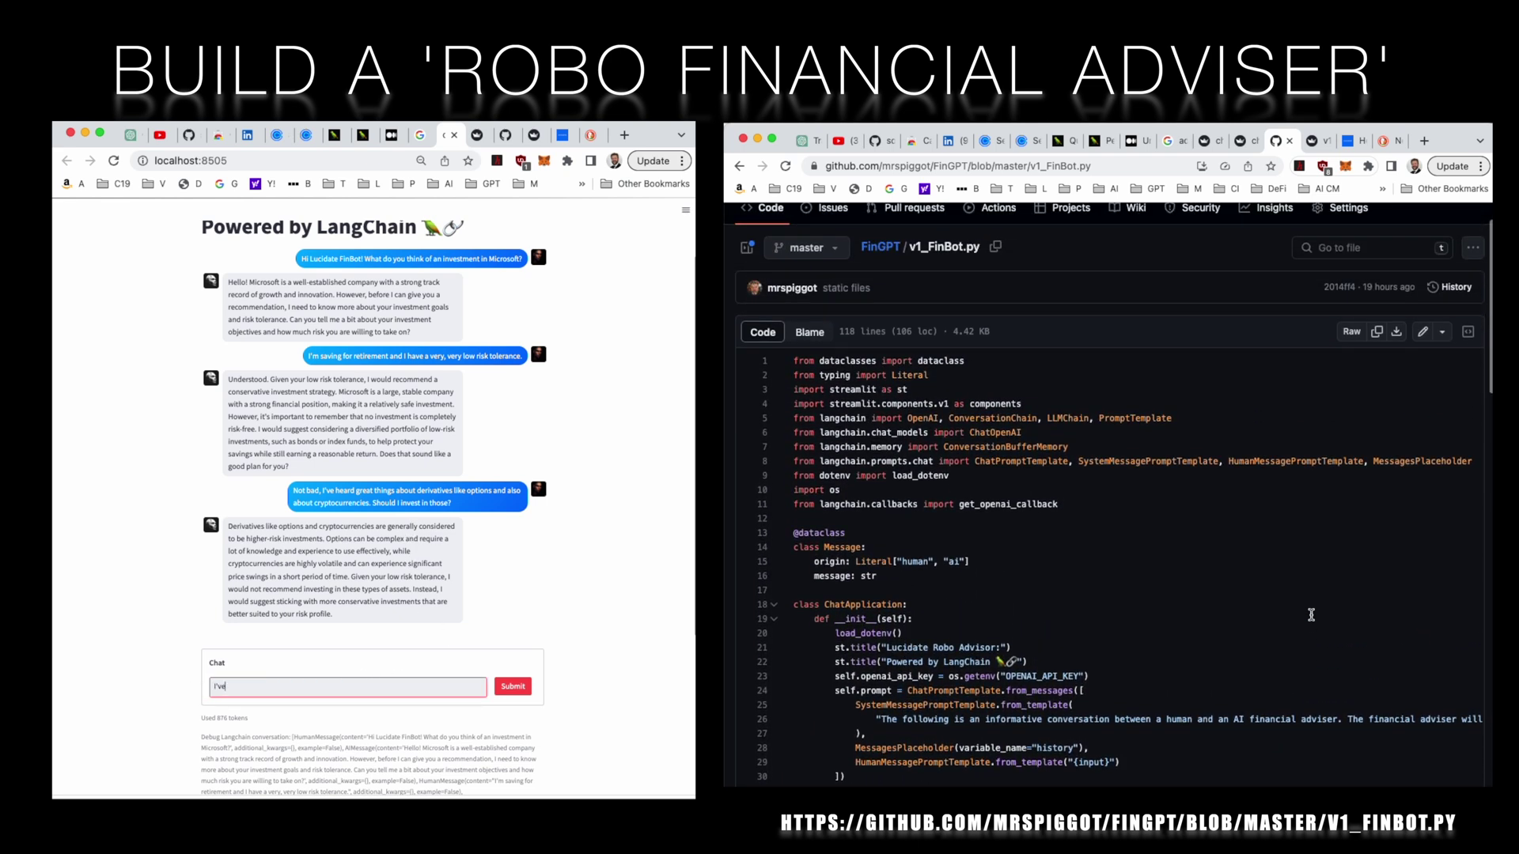
pyautogui.write('got a choice between US Treasuries, WallMart and NV')
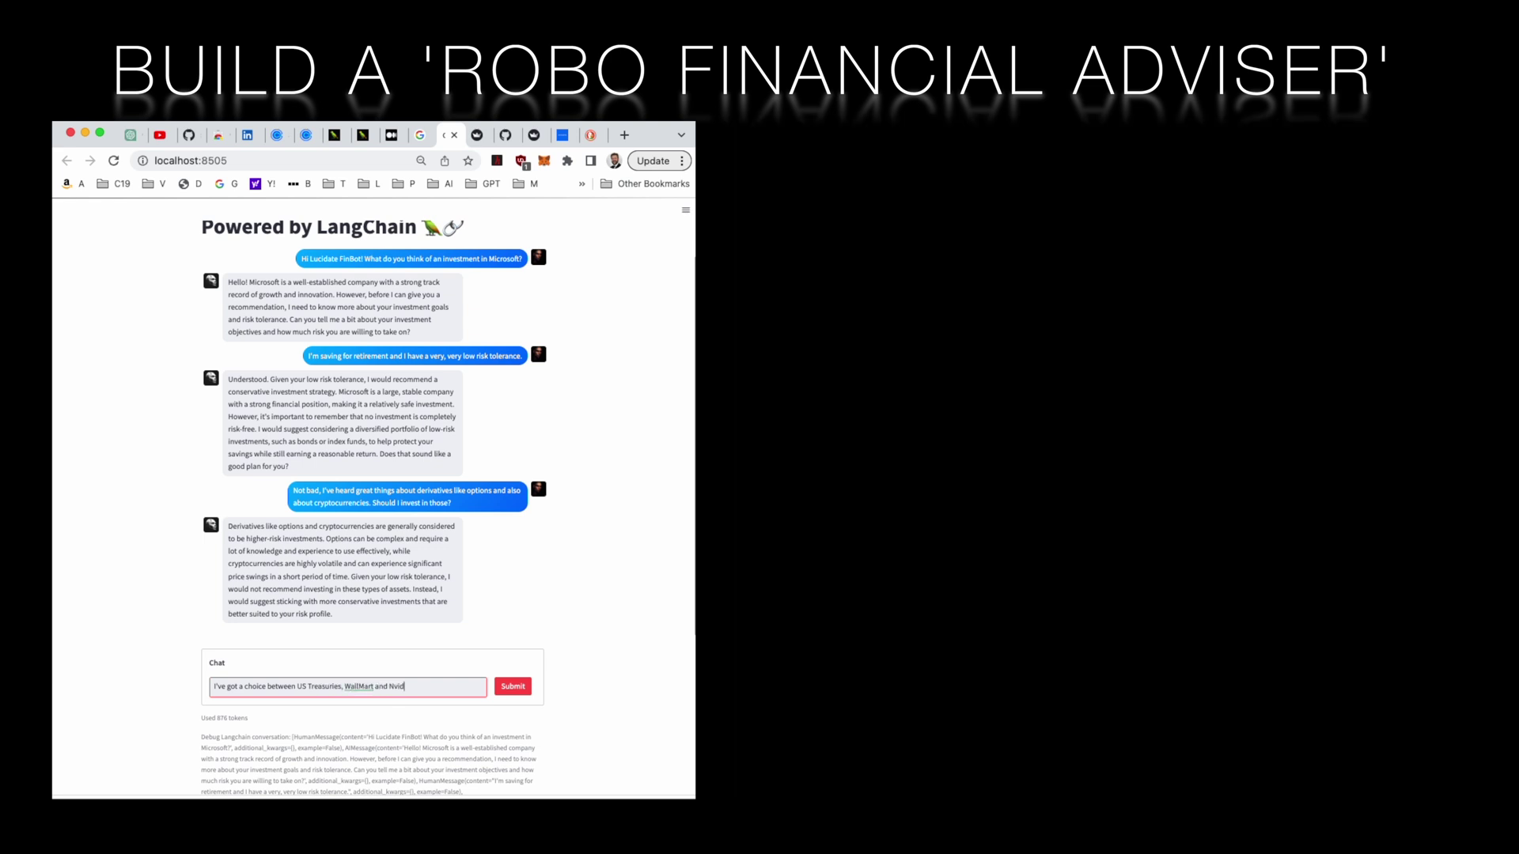
pyautogui.write('hich one is best?')
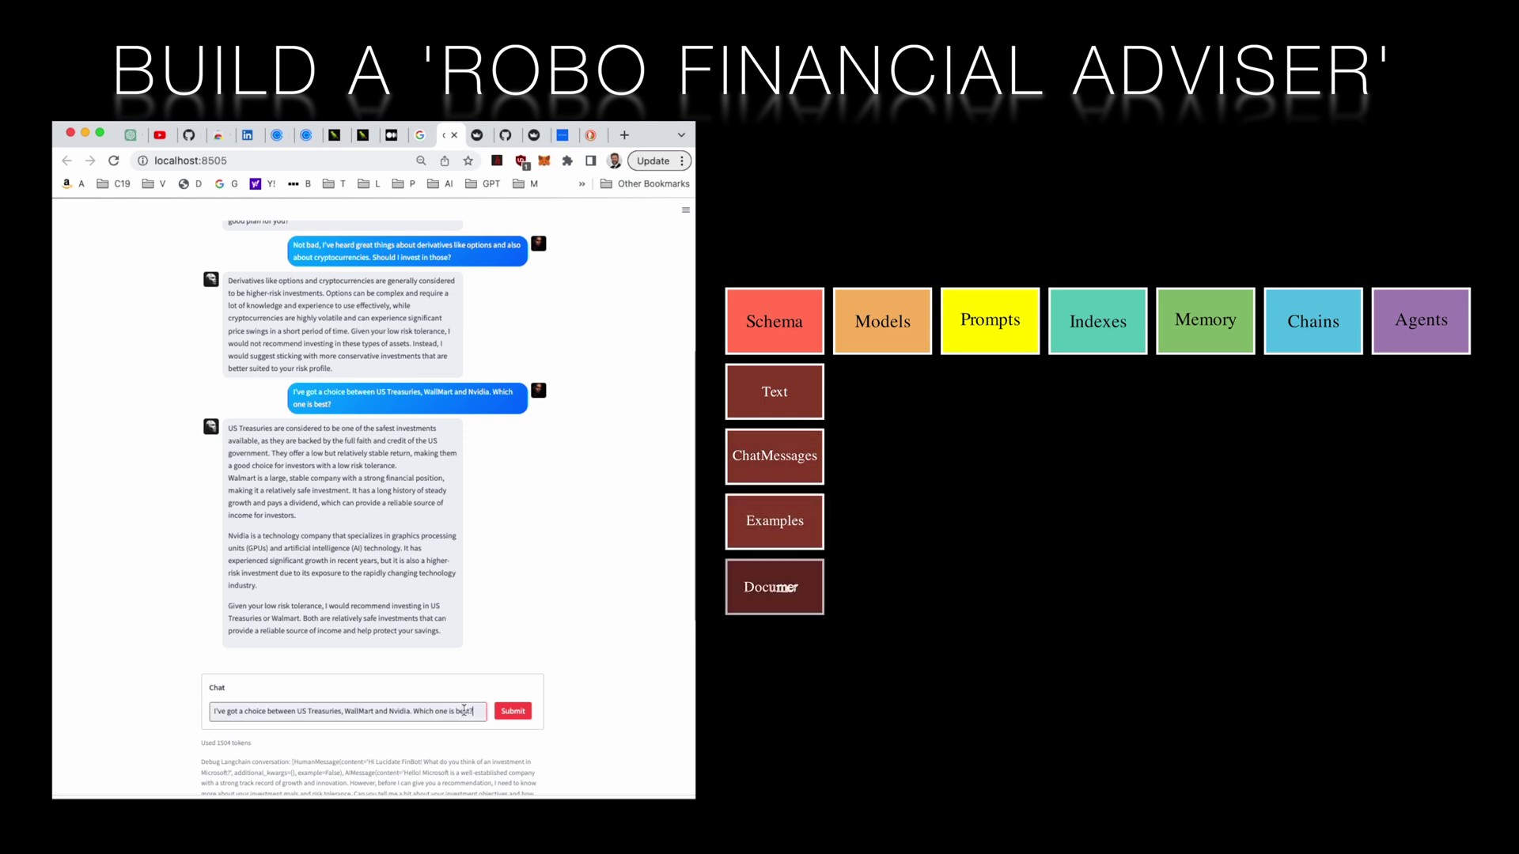
# Send the aggressive-risk Treasuries/Walmart/Nvidia question, then ask FinBot what the first question was.
pyautogui.moveTo(477, 712); pyautogui.dragTo(197, 712)
pyautogui.write("I've ")
pyautogui.write("changed my mind! Now I've got a super-aggressive risk apetite, out of the three inve")
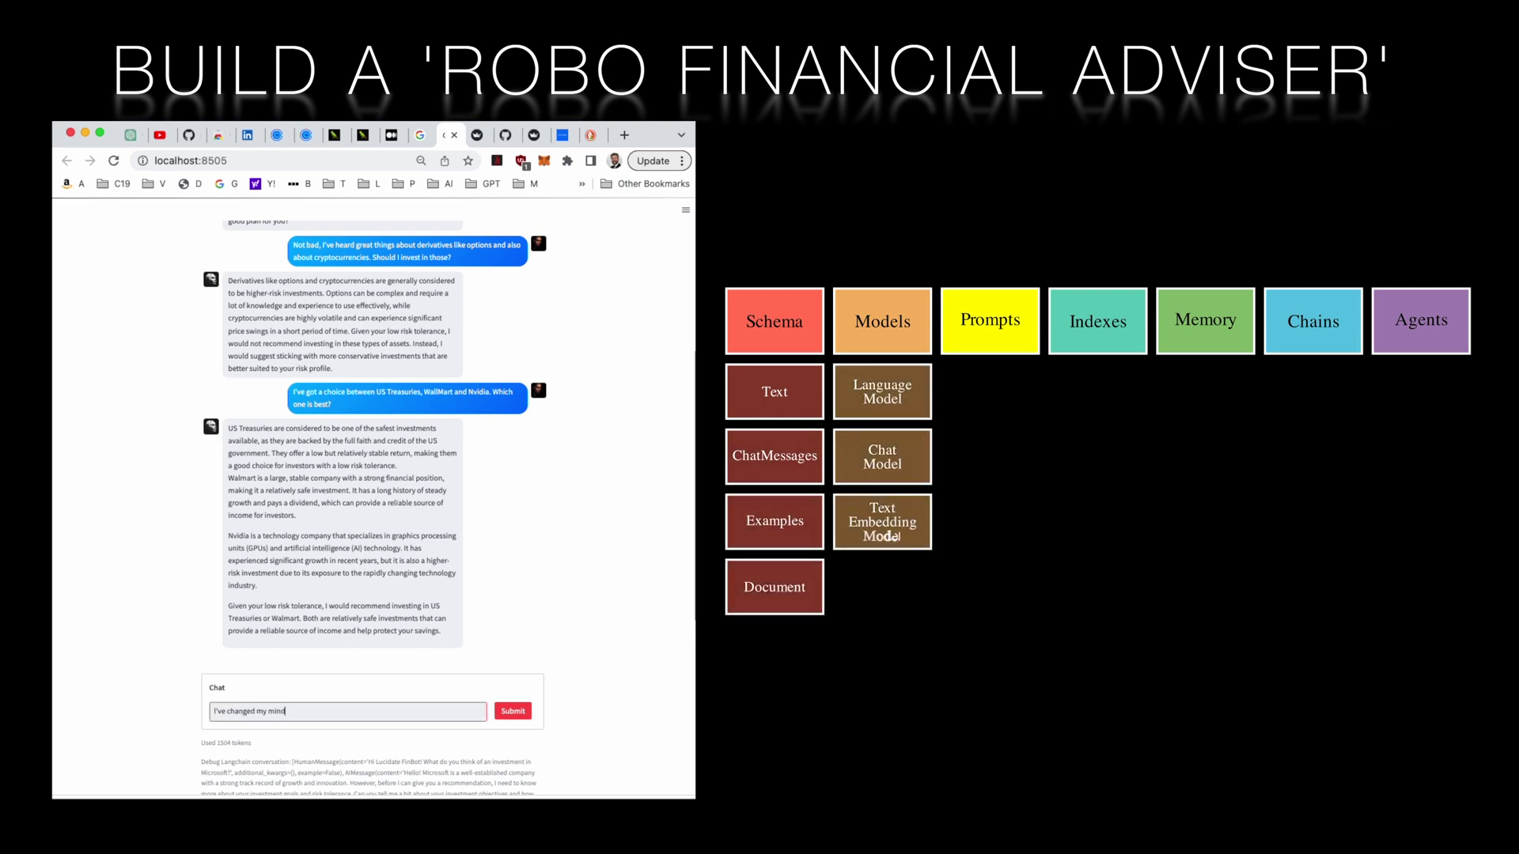
pyautogui.write('stmnet')
pyautogui.write('s where should I inv')
pyautogui.rightClick(401, 712)
pyautogui.click(415, 554)
pyautogui.click(512, 712)
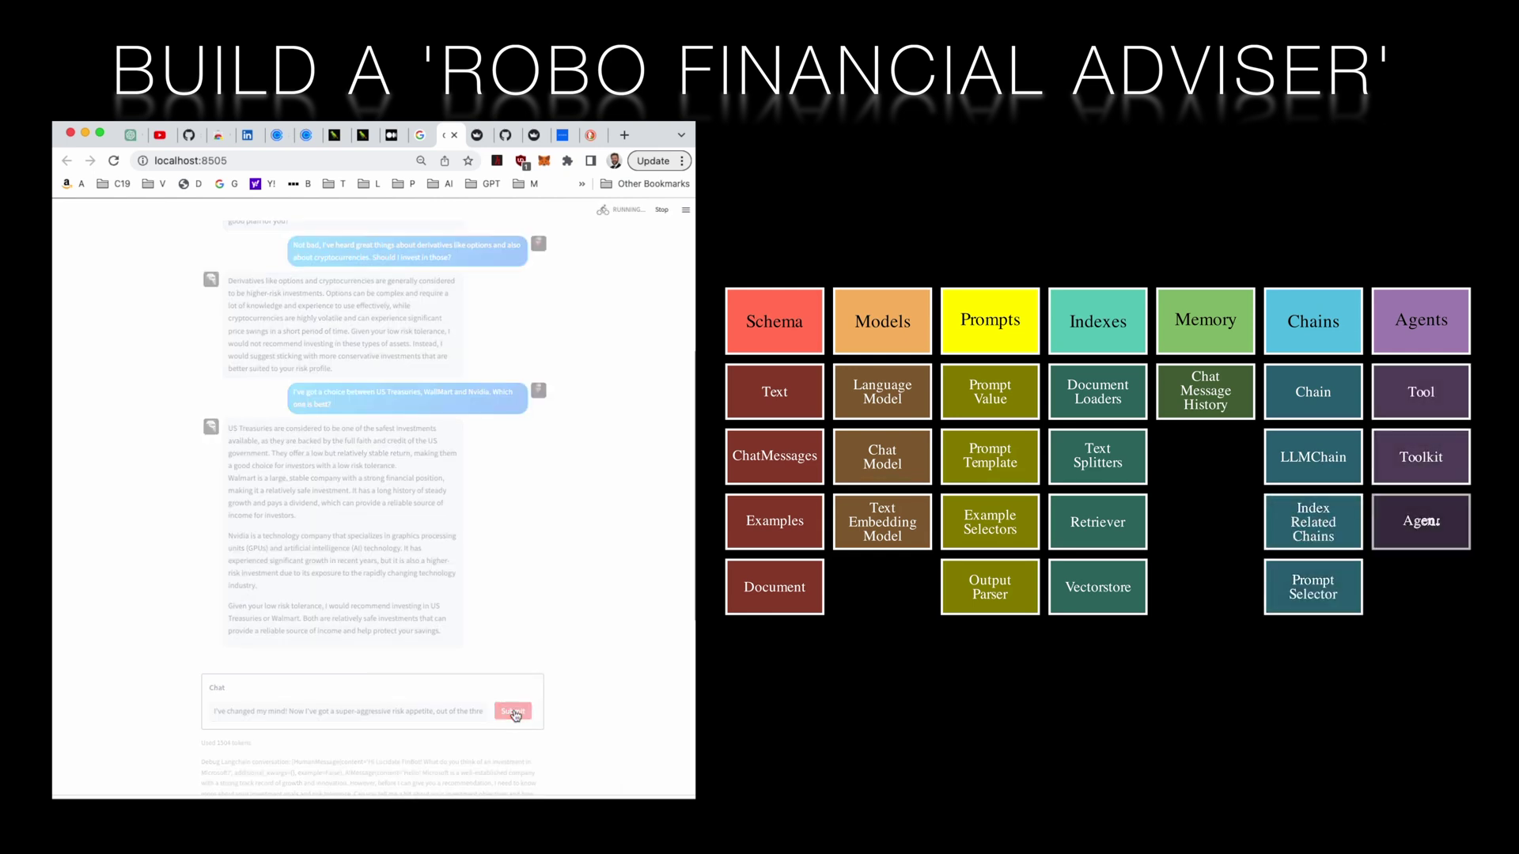
pyautogui.scroll(-1, 429, 698)
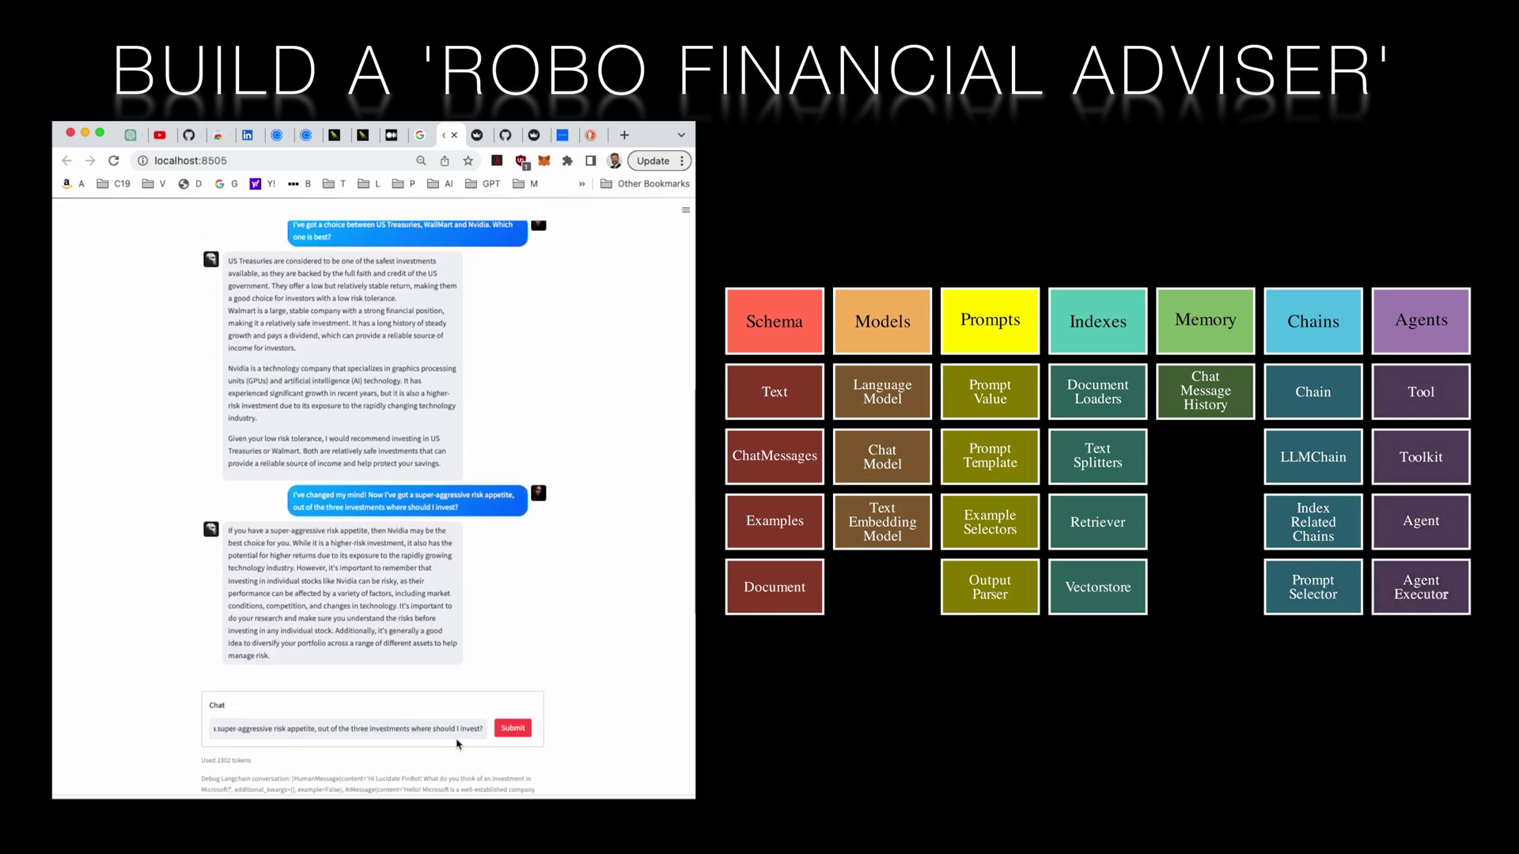
pyautogui.tripleClick(429, 732)
pyautogui.write('What is the first')
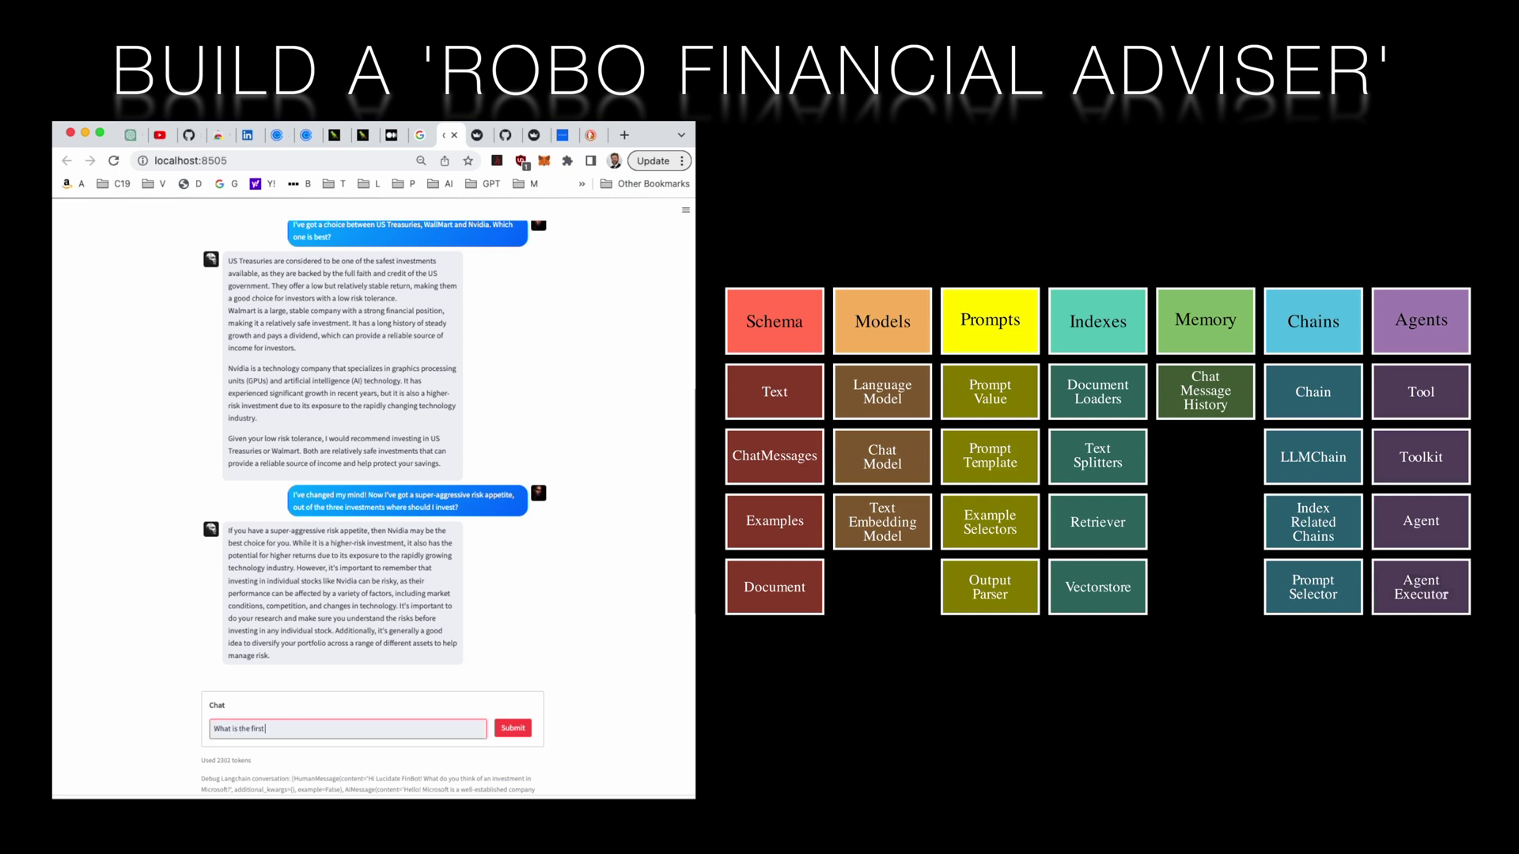
pyautogui.write(' question I asked you')
pyautogui.press('Return')
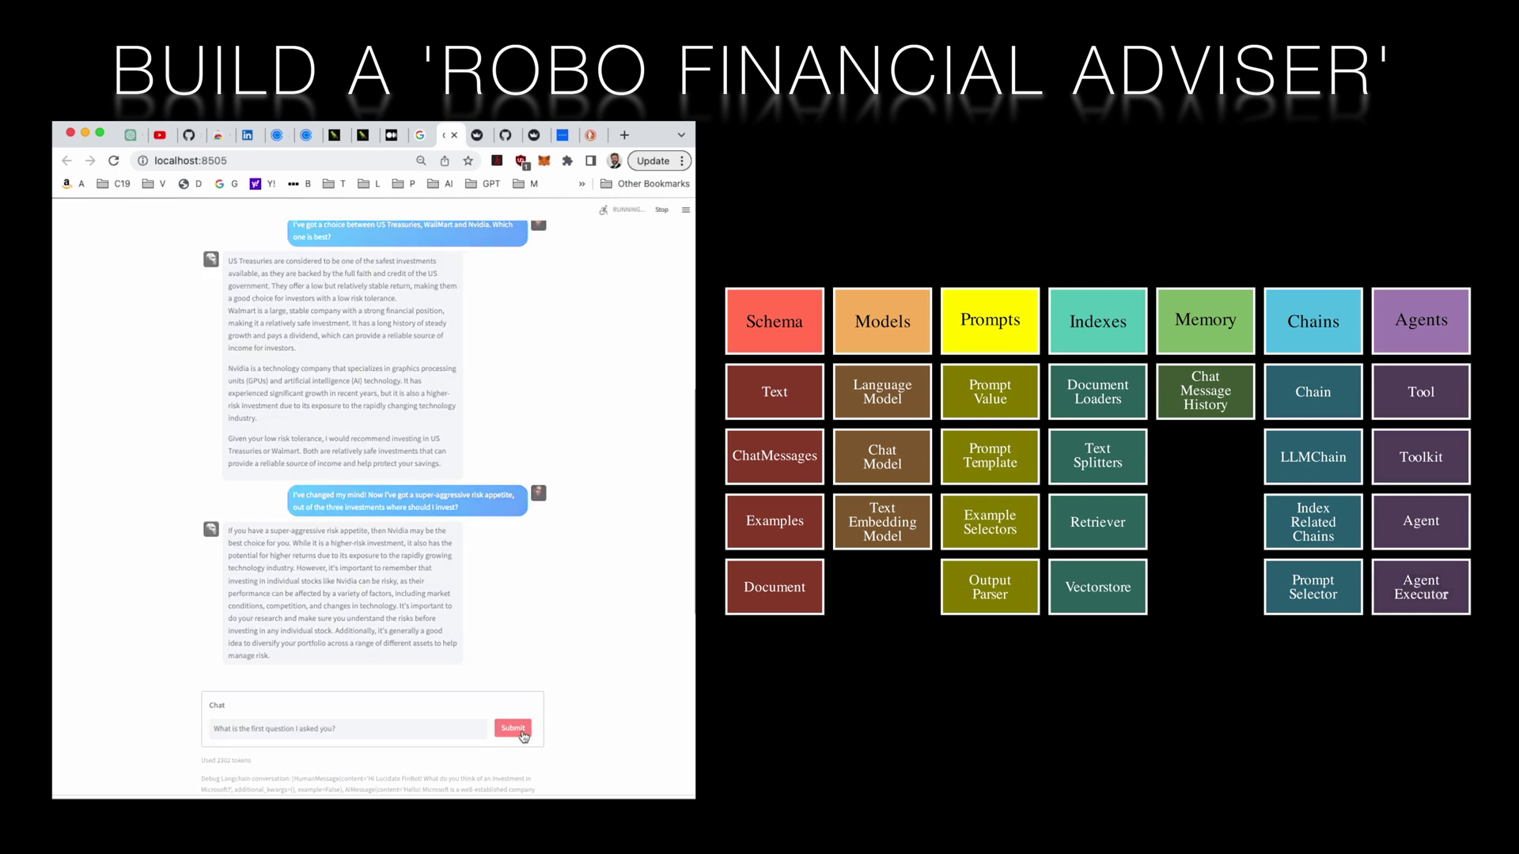
pyautogui.scroll(-5, 491, 664)
pyautogui.scroll(-5, 492, 664)
pyautogui.scroll(-3, 492, 665)
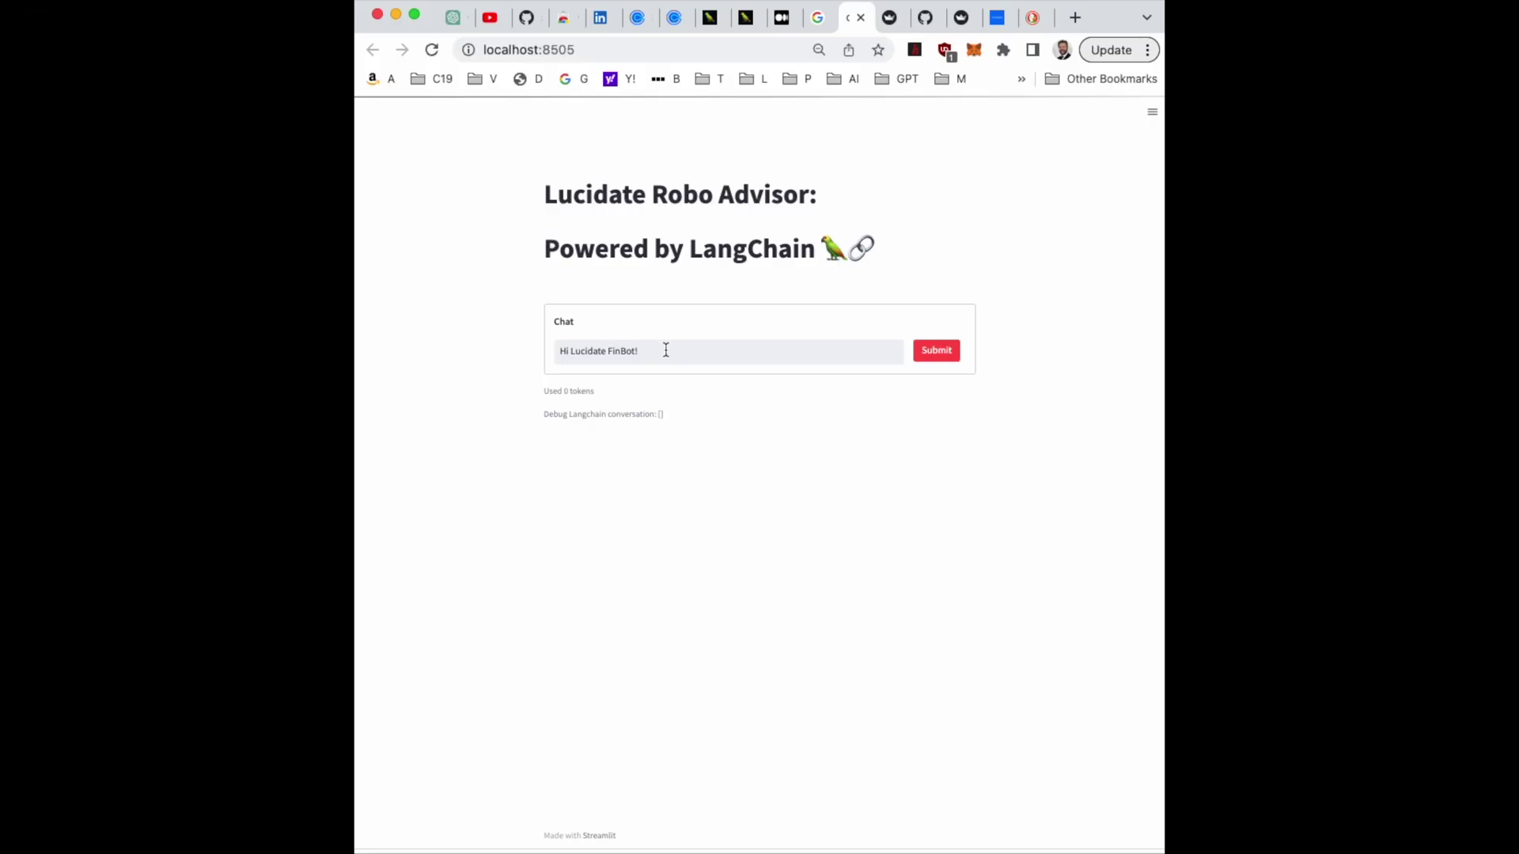
# Ask about investing in Microsoft, then say you're saving for retirement with very low risk tolerance.
pyautogui.click(661, 356)
pyautogui.write('Wh')
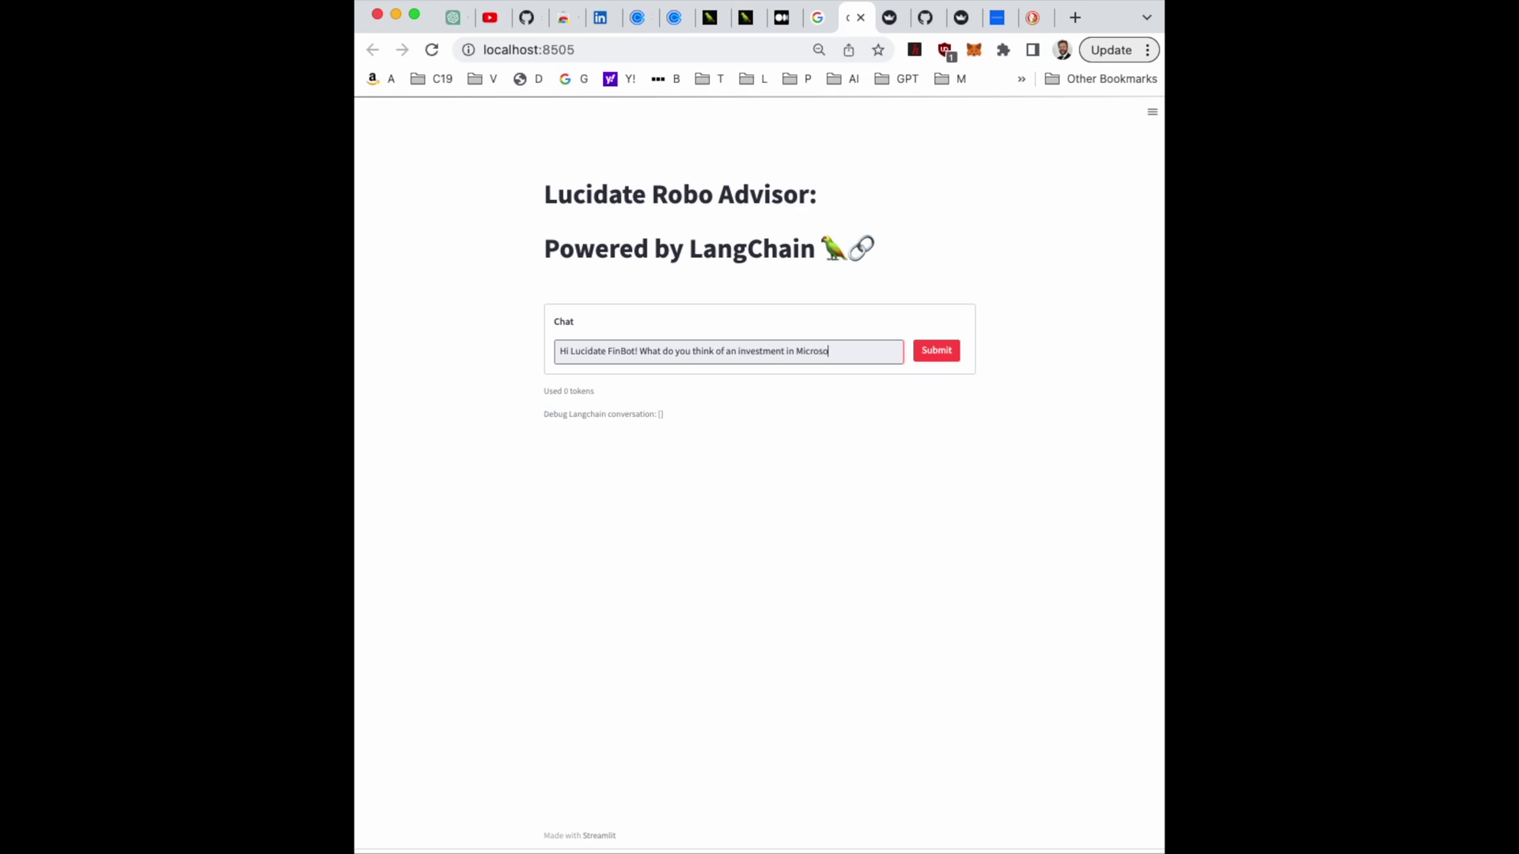
pyautogui.click(946, 355)
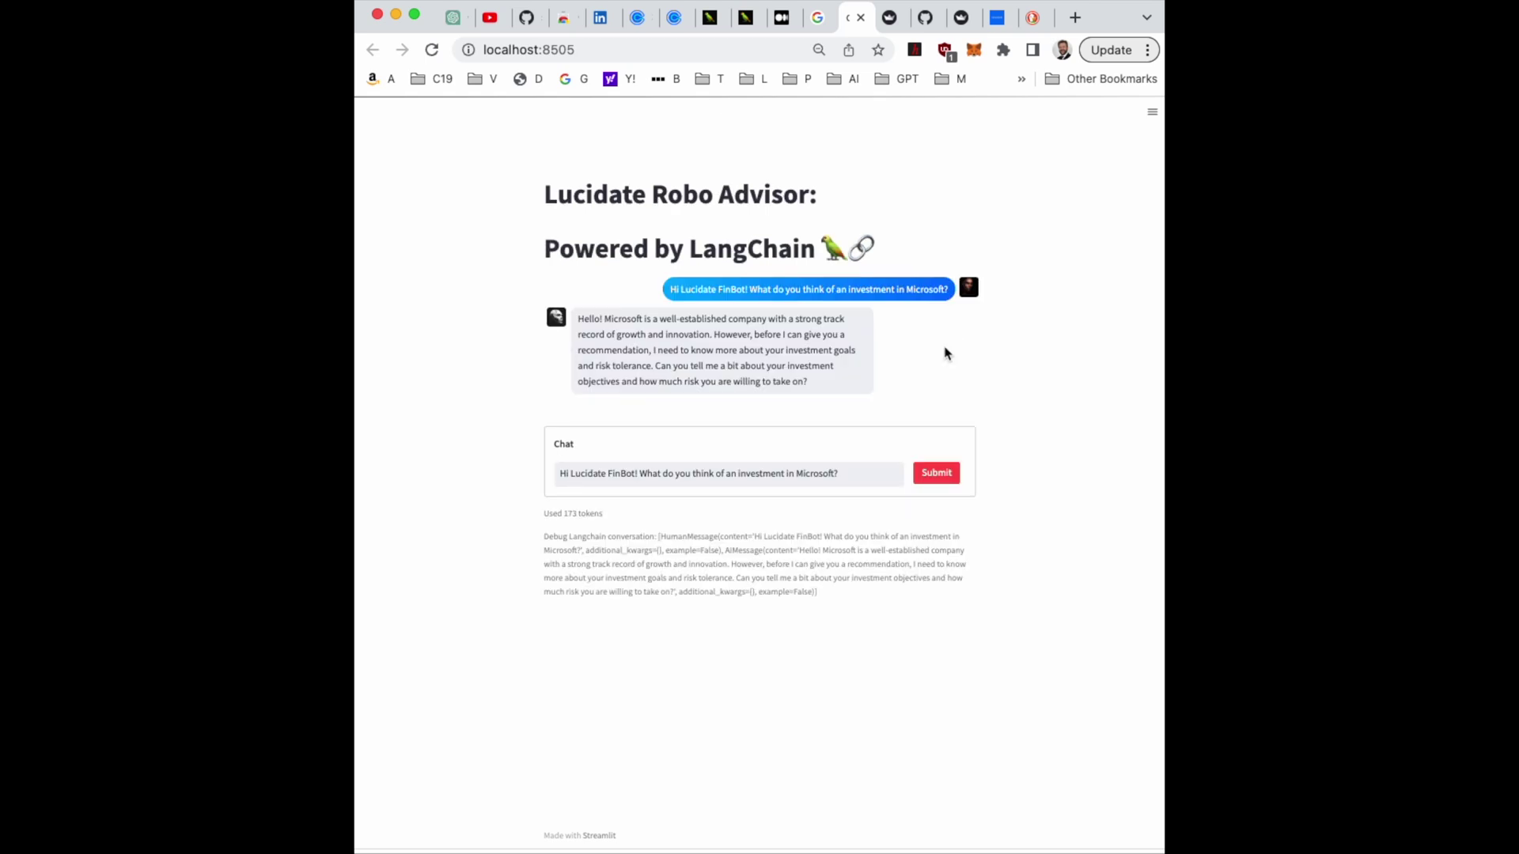
pyautogui.moveTo(854, 477); pyautogui.dragTo(498, 477)
pyautogui.write("I'm saving for")
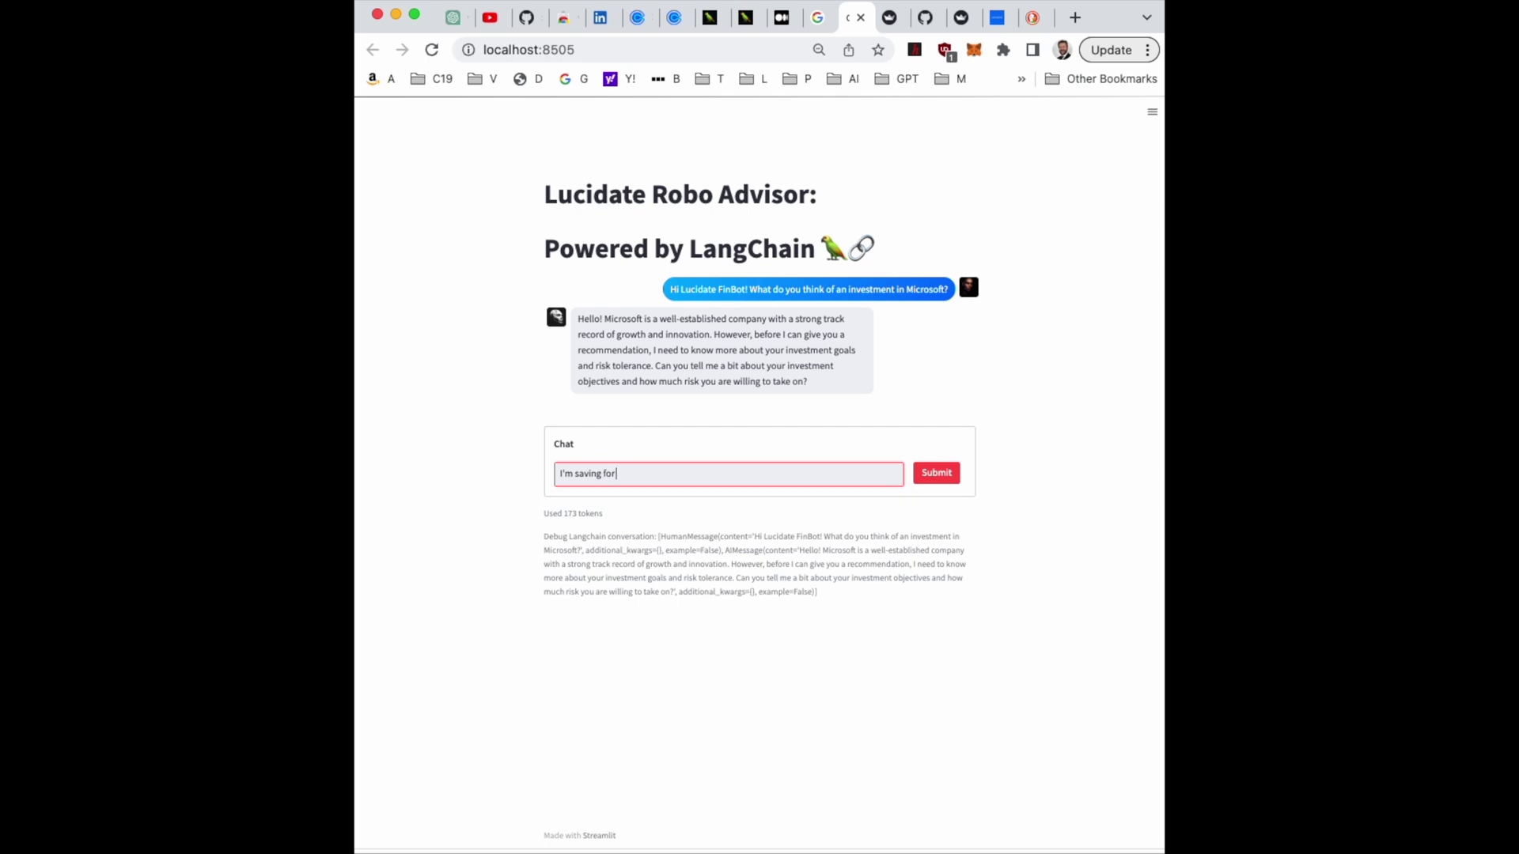
pyautogui.write(' retirement and I have a very, ver')
pyautogui.write('y low risk tolerance.')
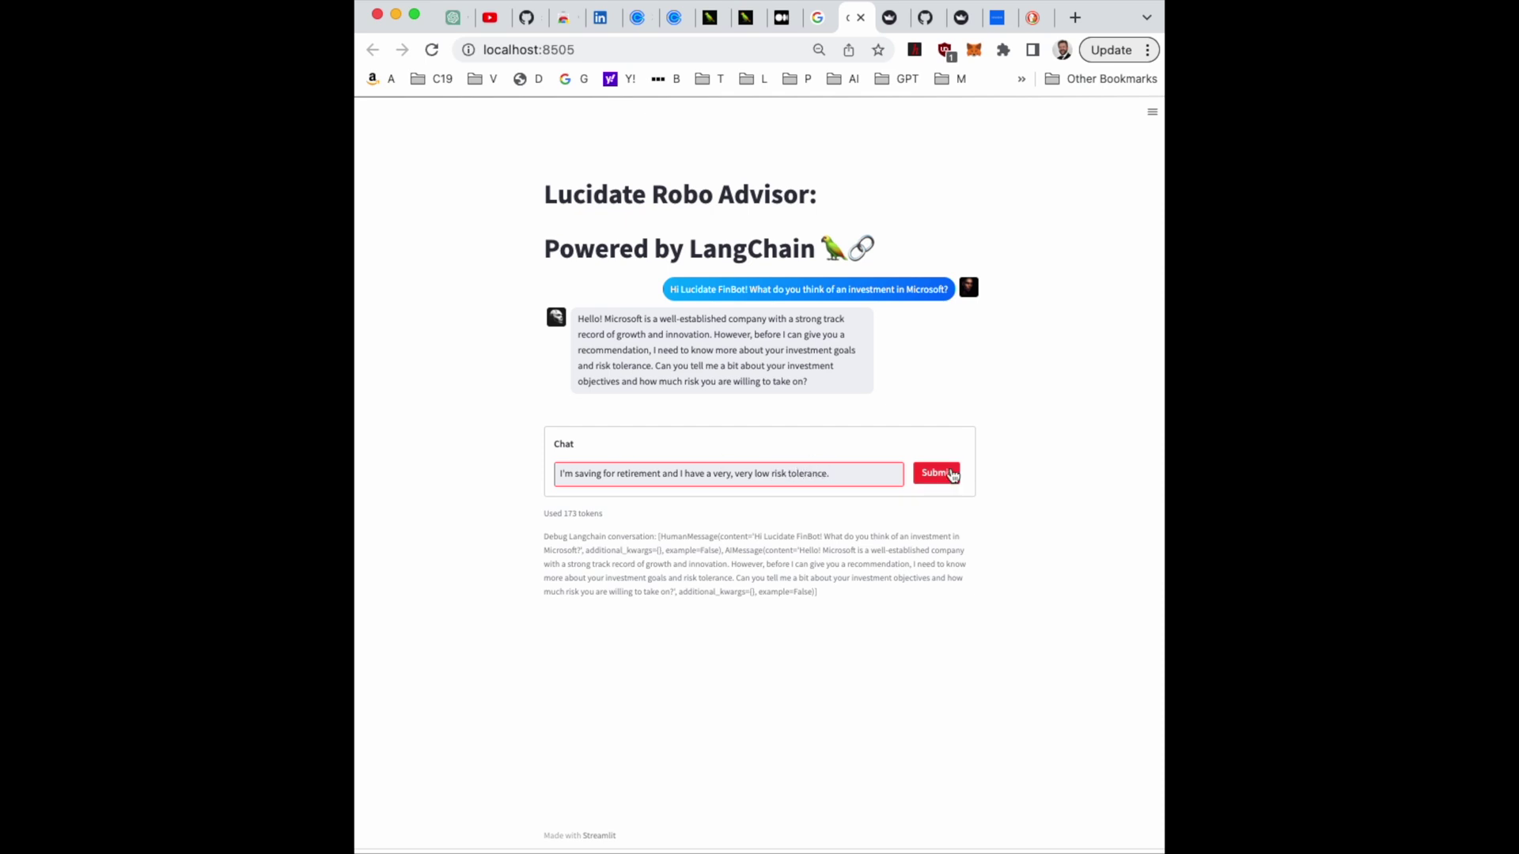
pyautogui.click(947, 475)
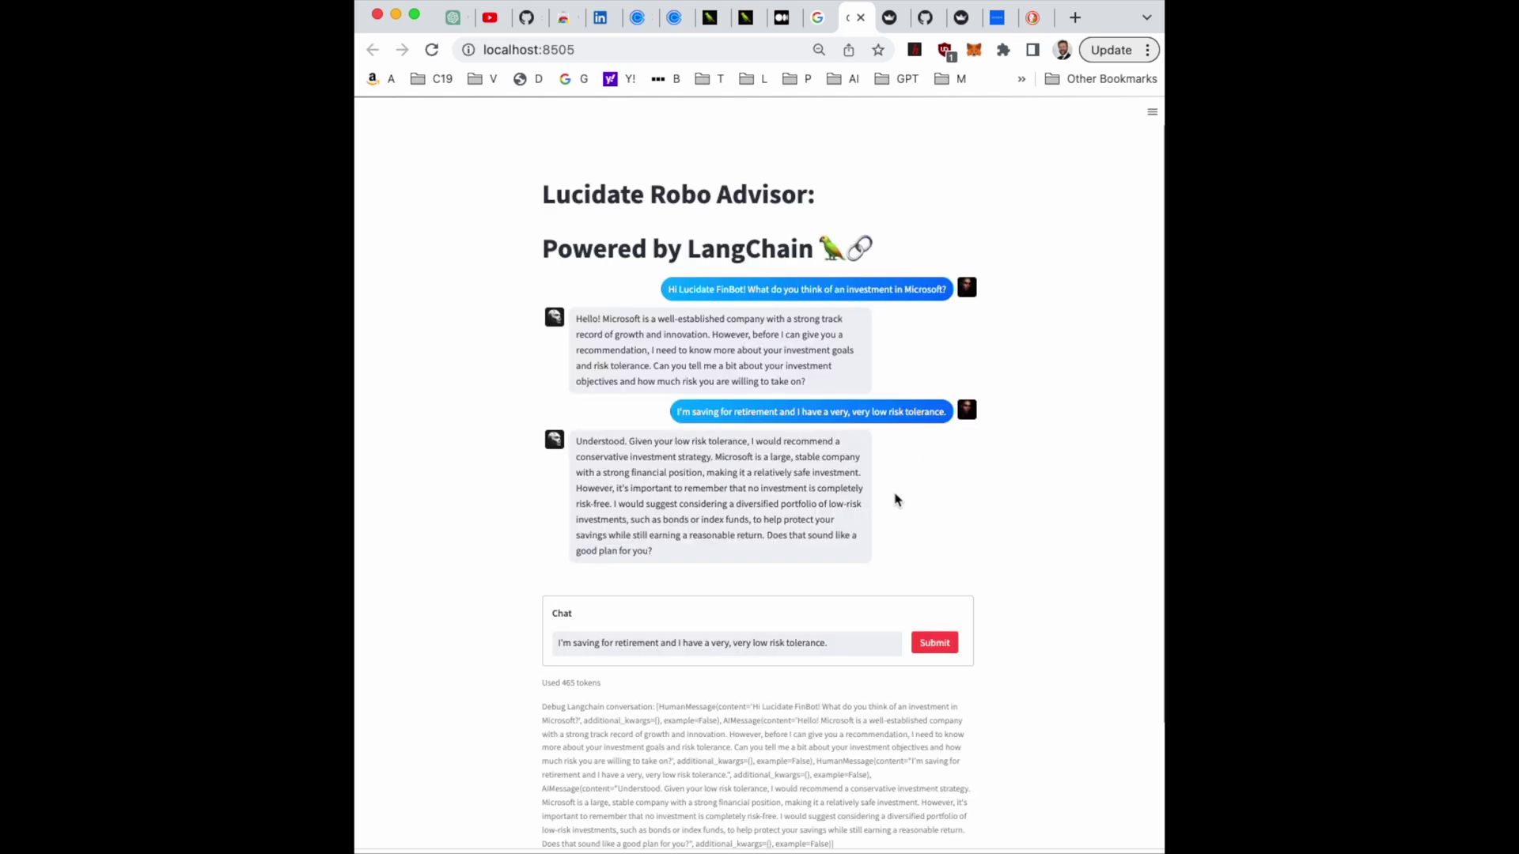
# Send the derivatives and cryptocurrencies question, then select the chat text for the Treasuries question.
pyautogui.moveTo(849, 644); pyautogui.dragTo(518, 643)
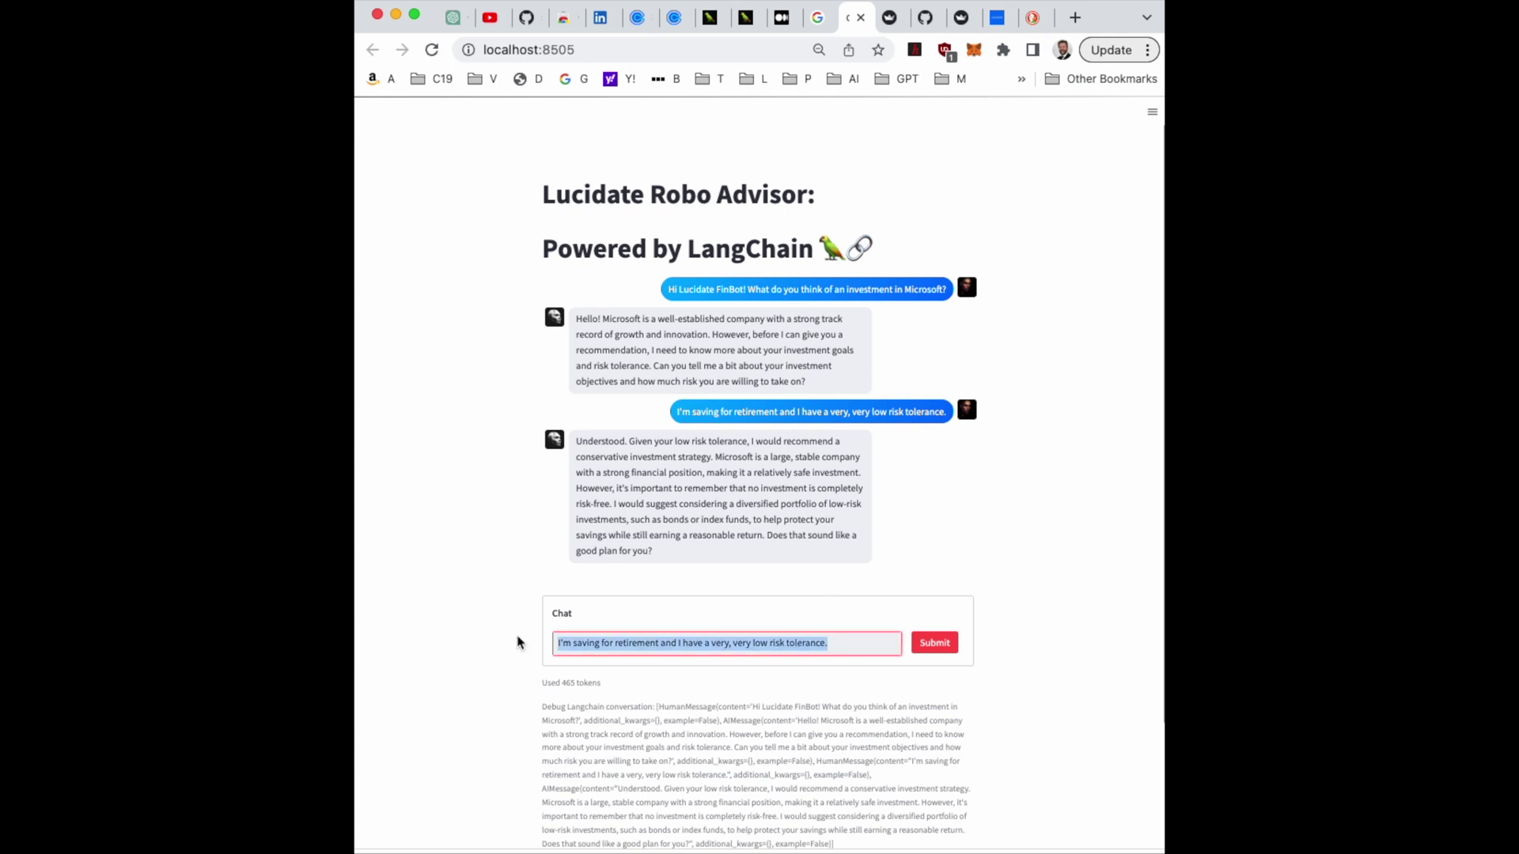
pyautogui.write('Not bad,')
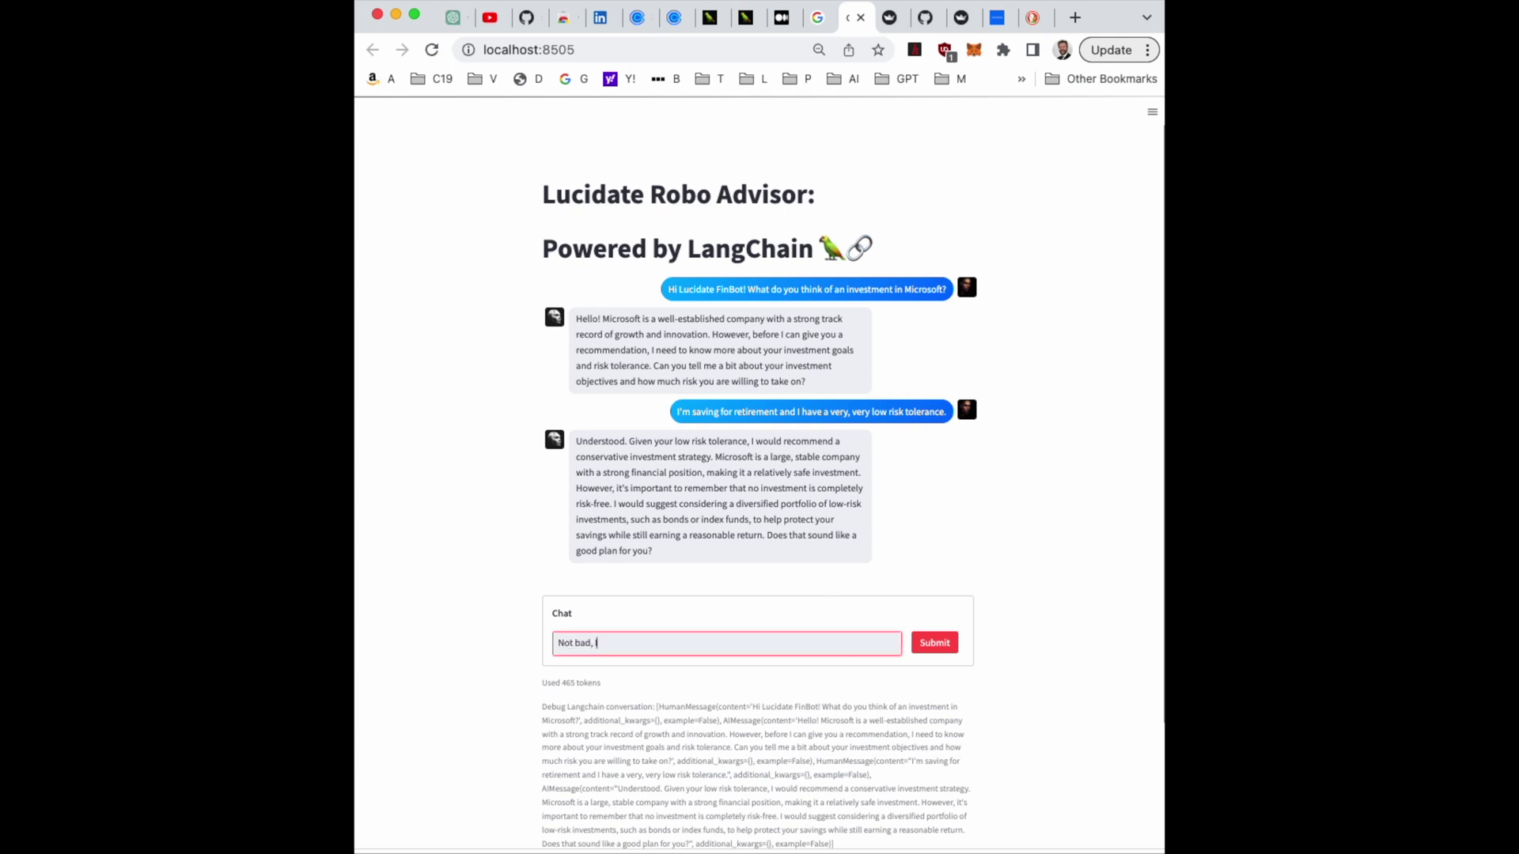
pyautogui.write('ard great things about derivatives like')
pyautogui.write(' options and also about crypt')
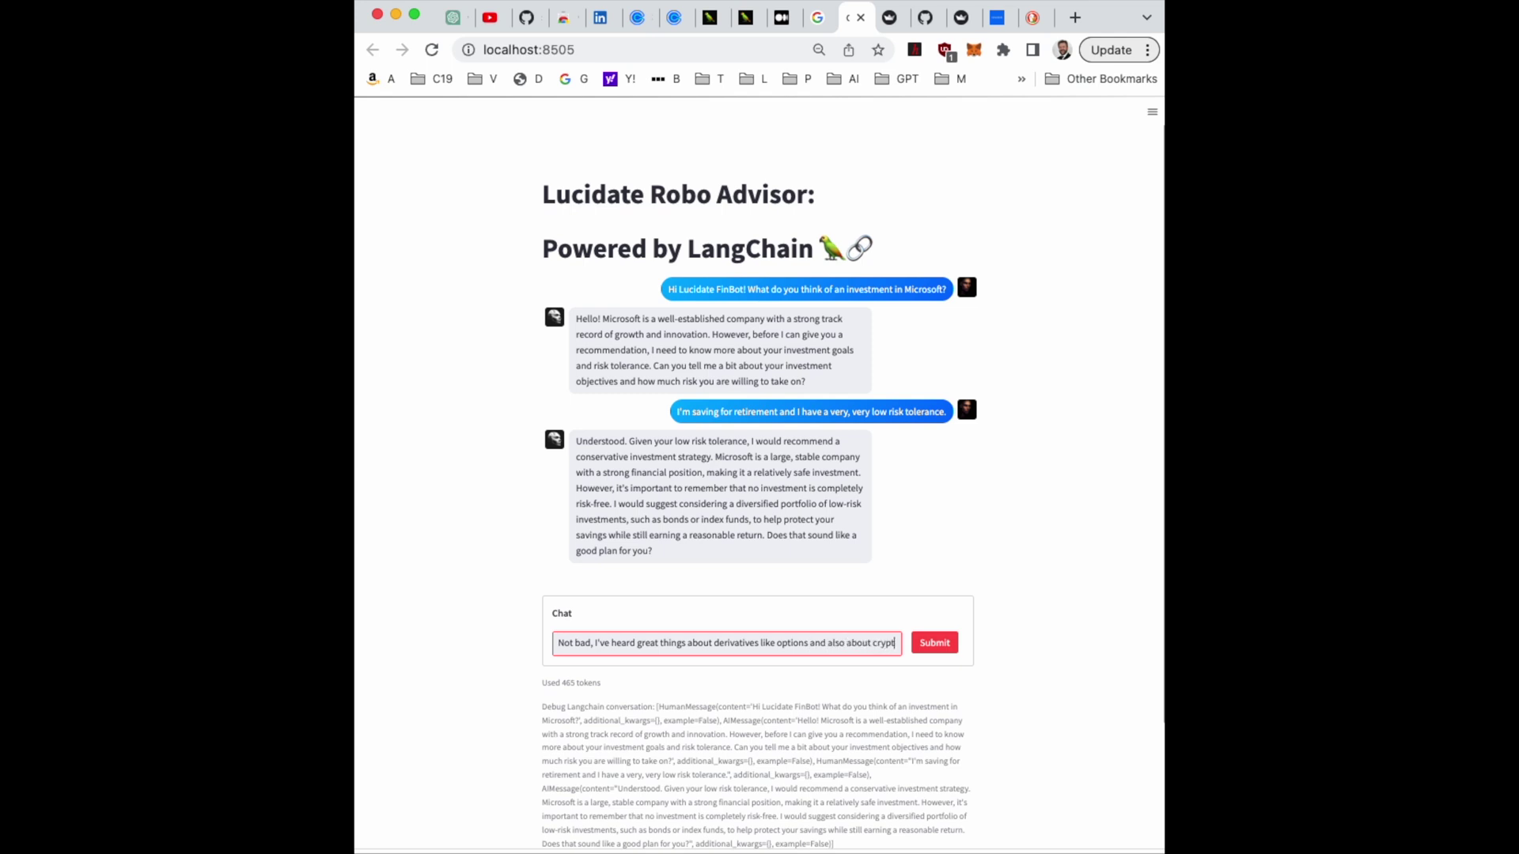
pyautogui.write('ocurrencies. Should I invest in them?')
pyautogui.click(933, 643)
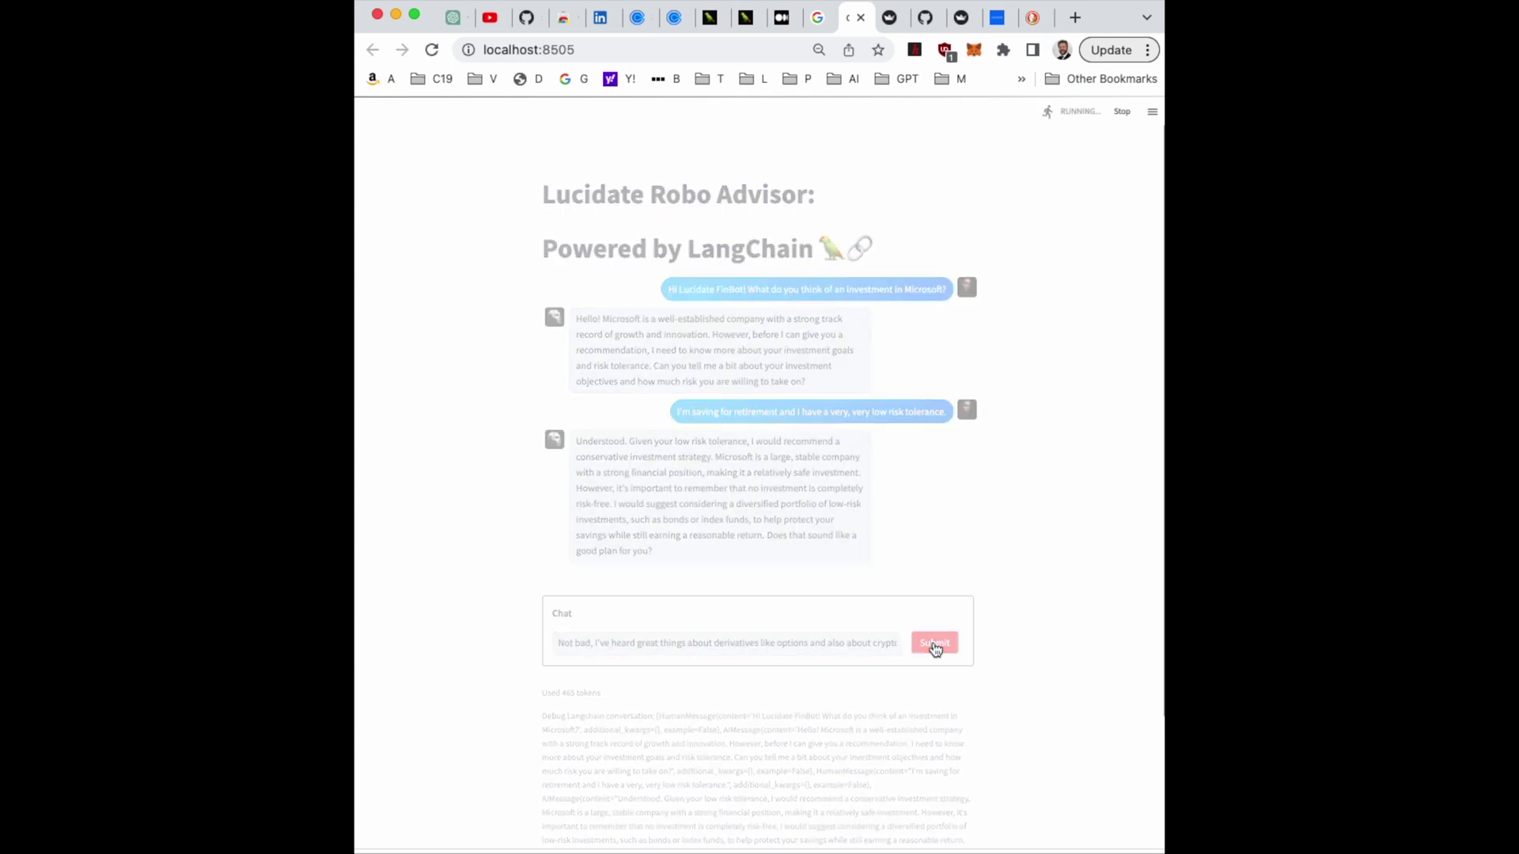
pyautogui.scroll(-2, 806, 520)
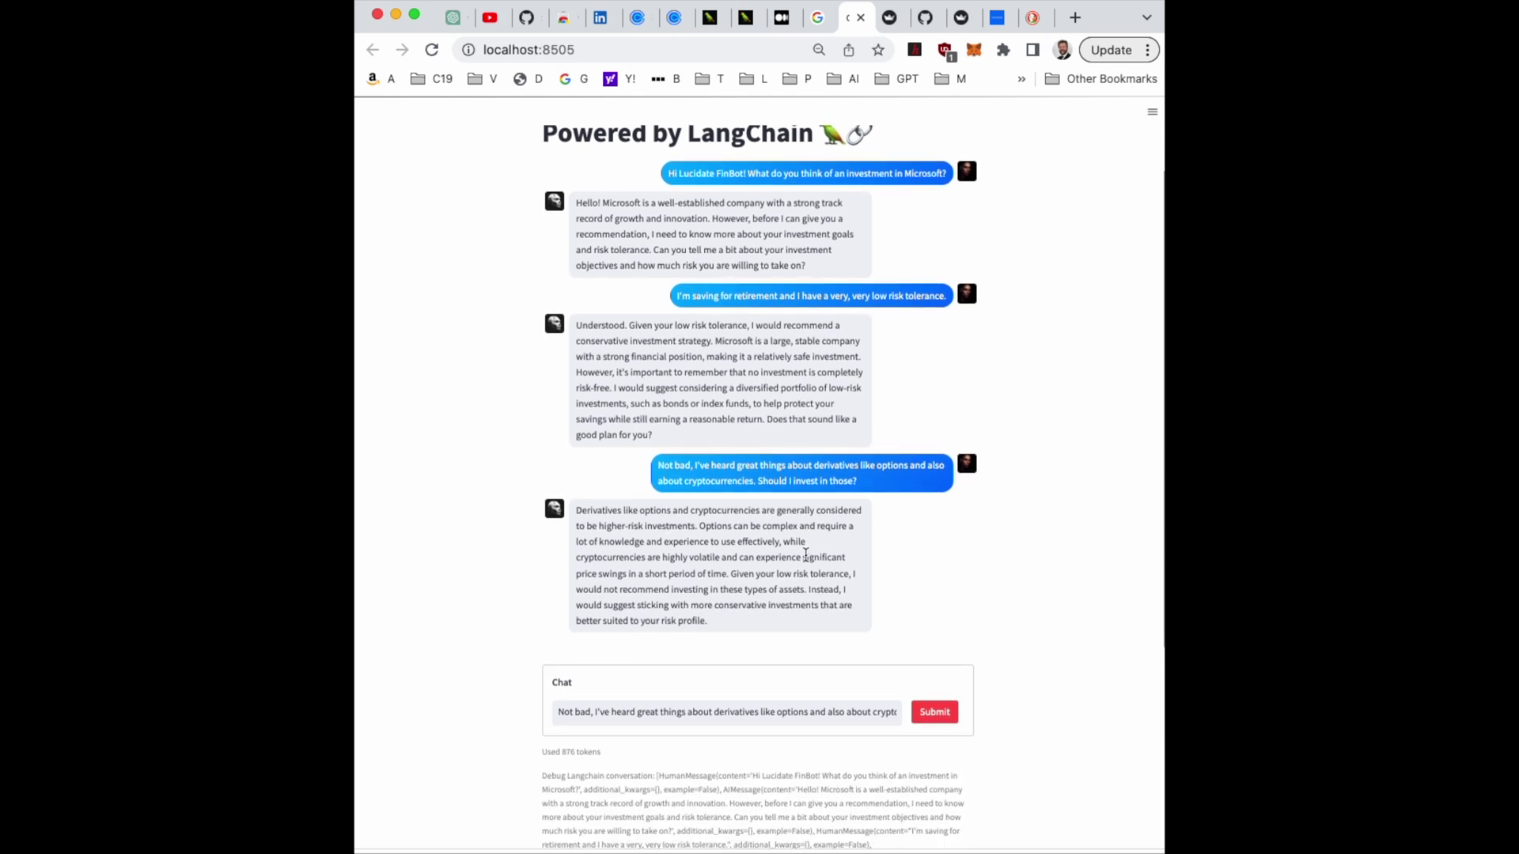
pyautogui.click(900, 713)
pyautogui.moveTo(900, 712); pyautogui.dragTo(522, 712)
pyautogui.press('End')
pyautogui.moveTo(760, 712); pyautogui.dragTo(542, 718)
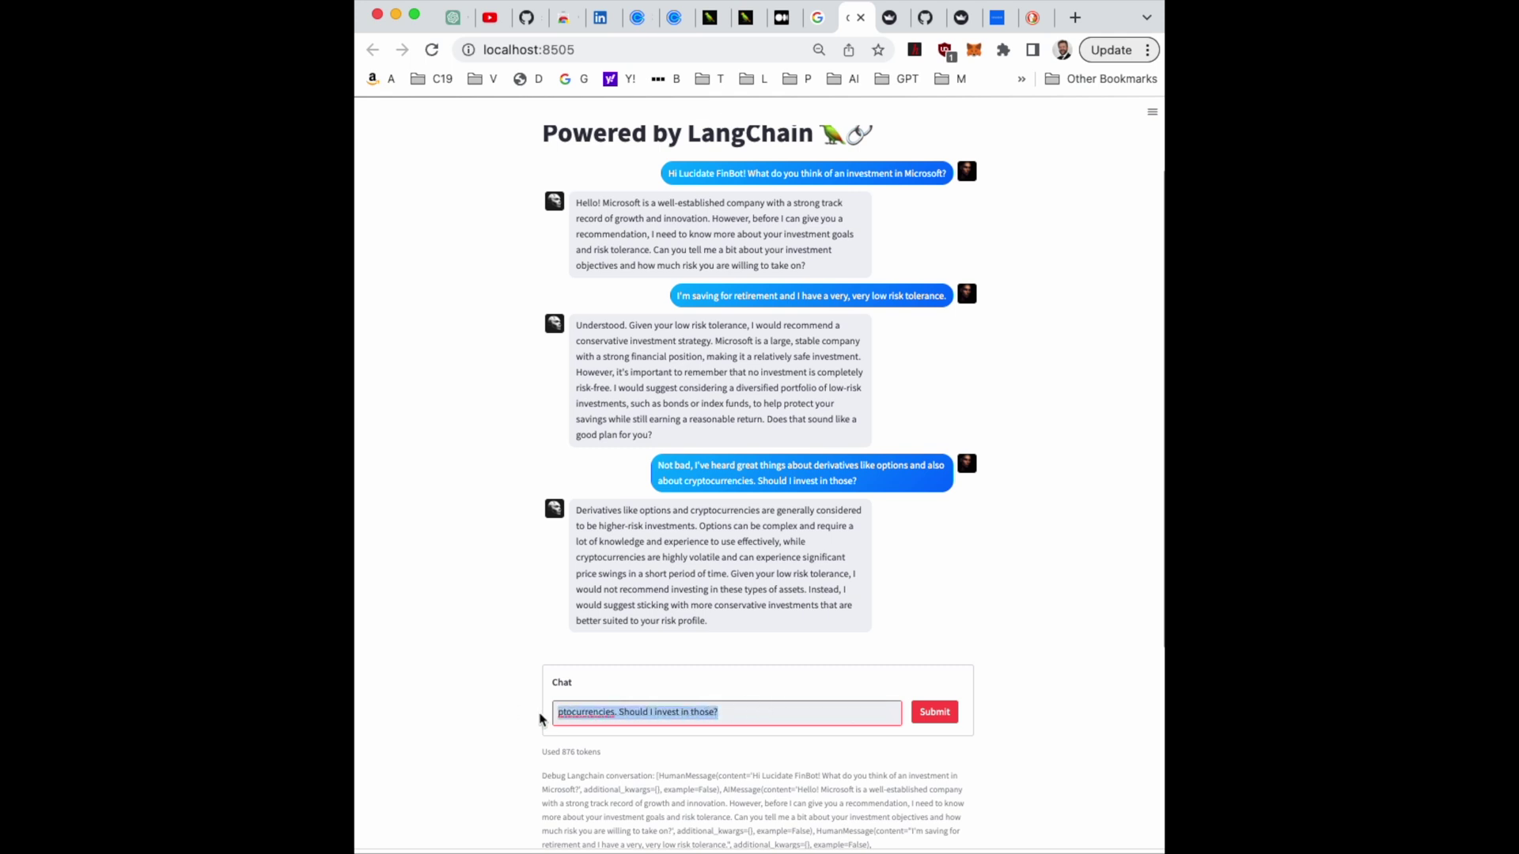
pyautogui.write("I've got a choice between US Treasuries, Wall")
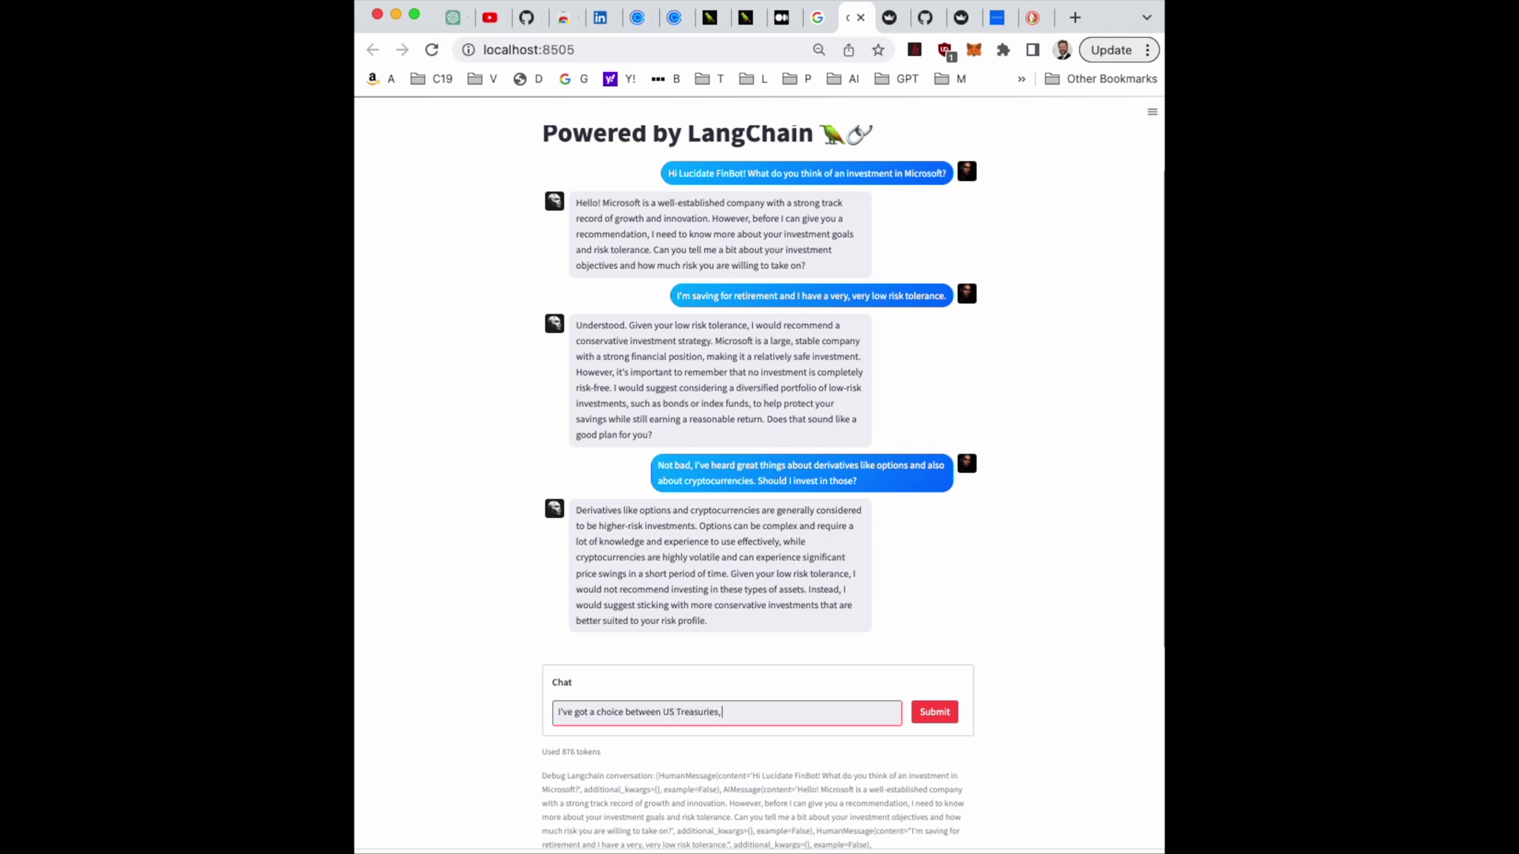
pyautogui.write('Mart and Nvidia.')
pyautogui.write(' Which one is best?')
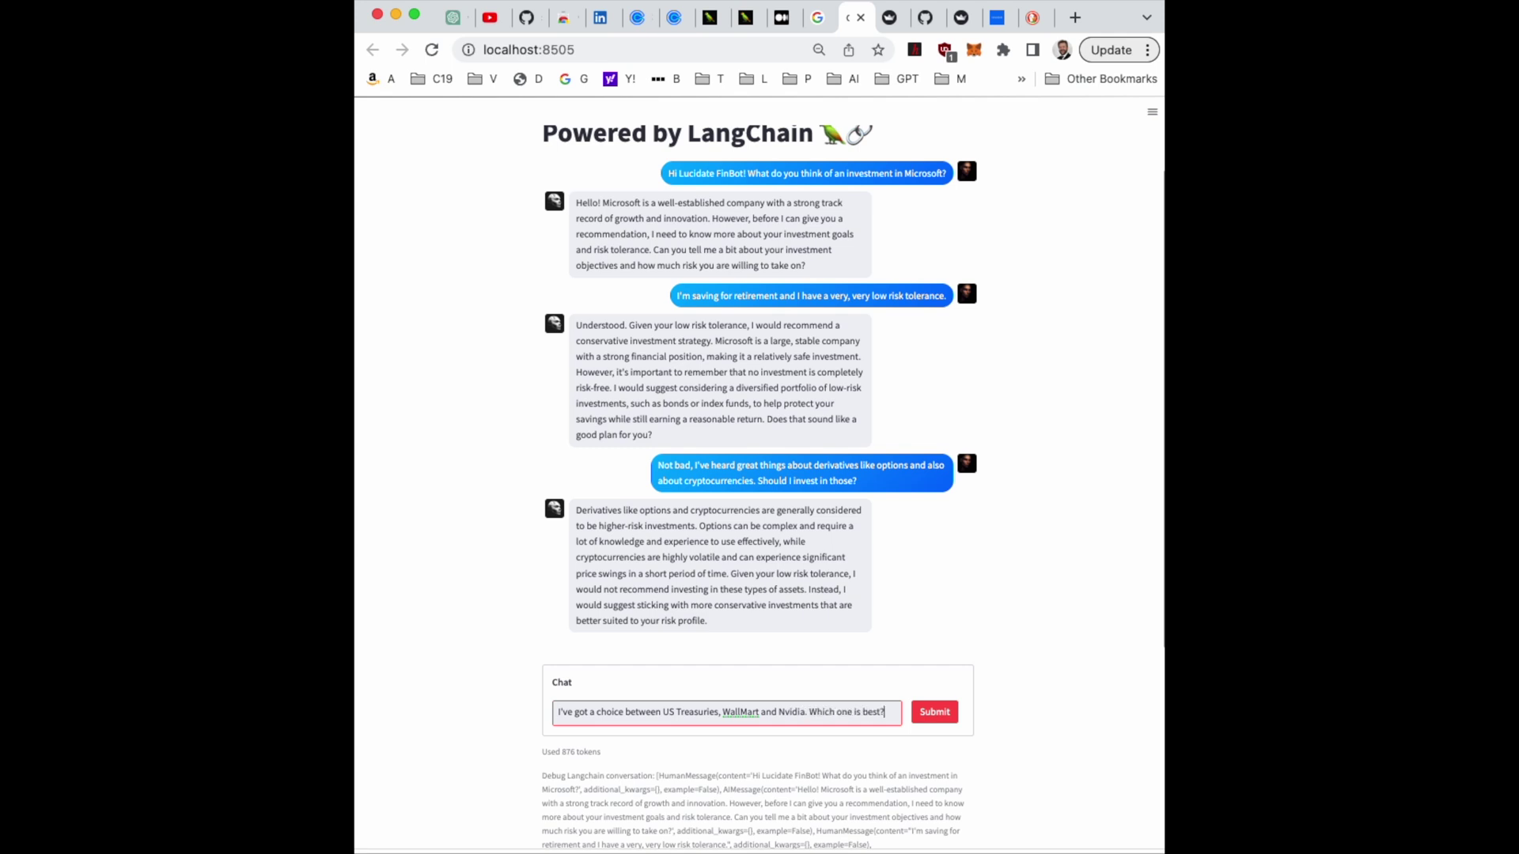
# Submit the US Treasuries, WallMart or Nvidia question and read FinBot's reply.
pyautogui.click(933, 714)
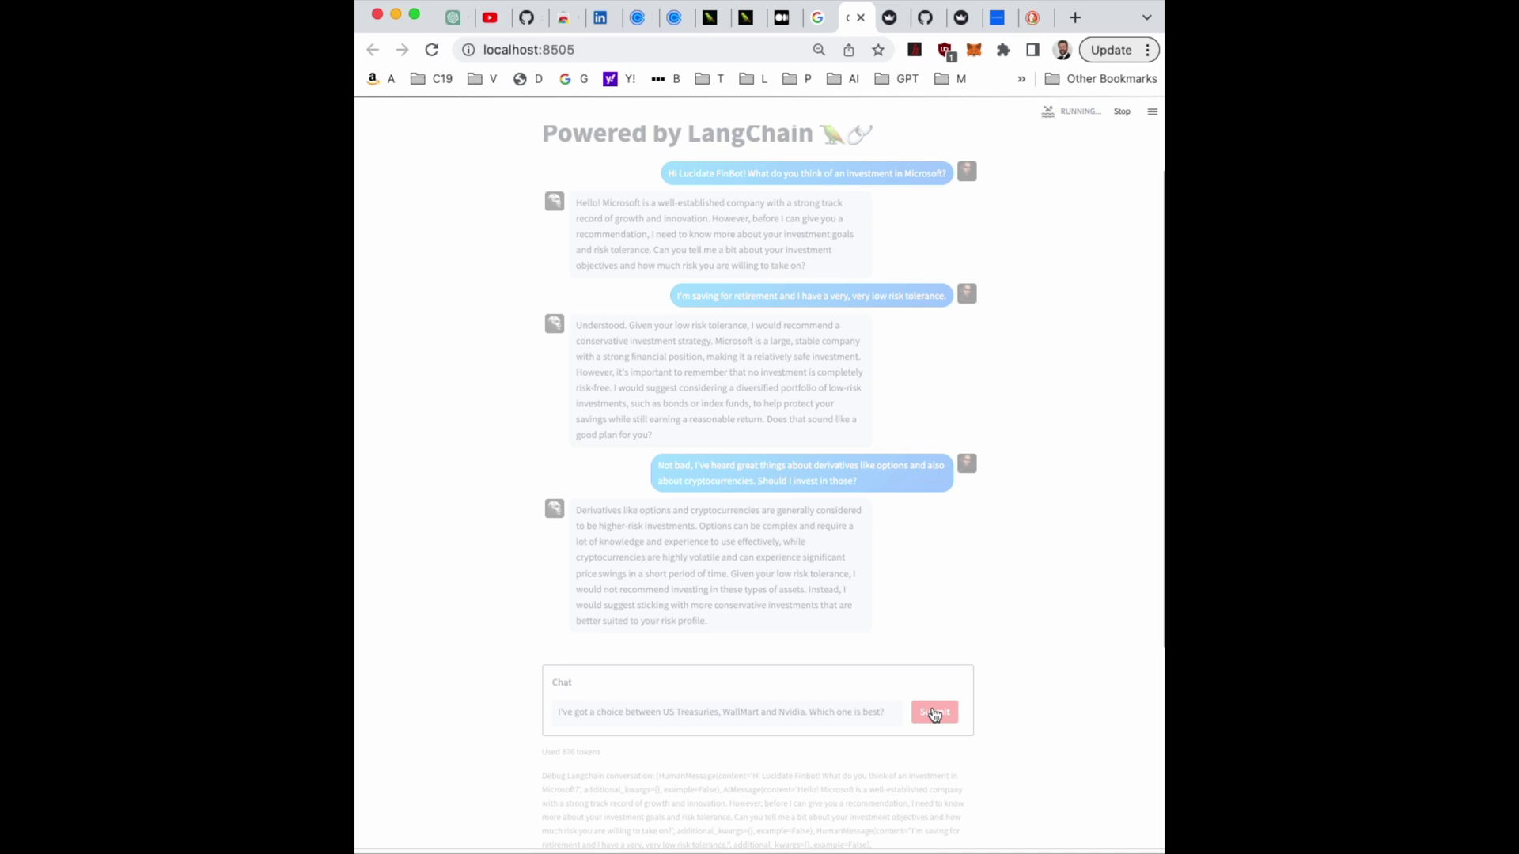
pyautogui.scroll(-2, 867, 698)
pyautogui.scroll(-3, 867, 697)
pyautogui.scroll(-2, 868, 700)
pyautogui.scroll(-2, 867, 701)
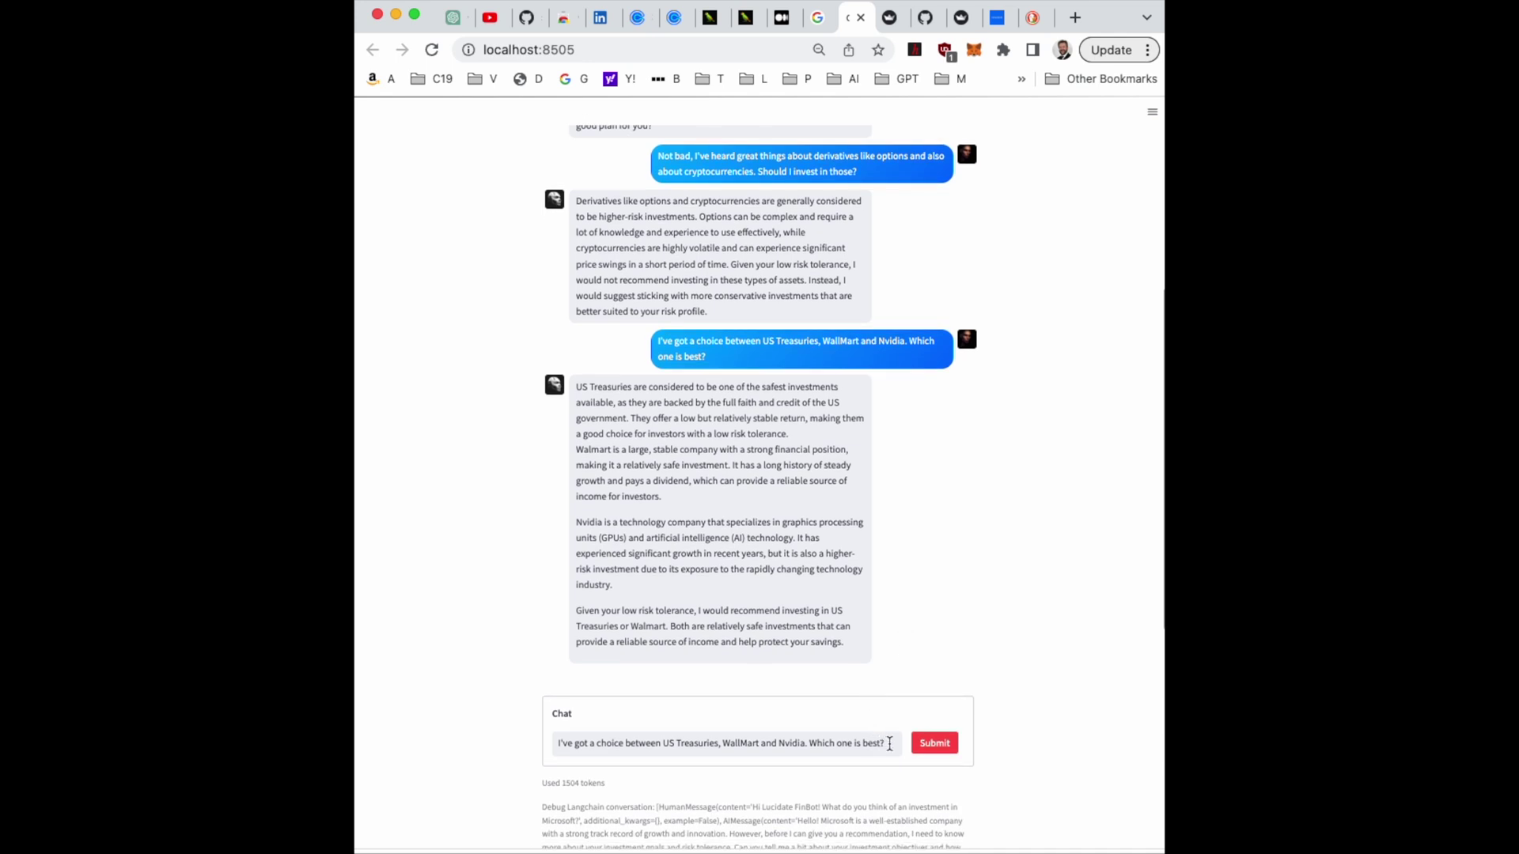
# Send the super-aggressive risk question with 'investmnets' corrected to 'investments', then reselect the chat text.
pyautogui.moveTo(892, 744); pyautogui.dragTo(535, 746)
pyautogui.write('I')
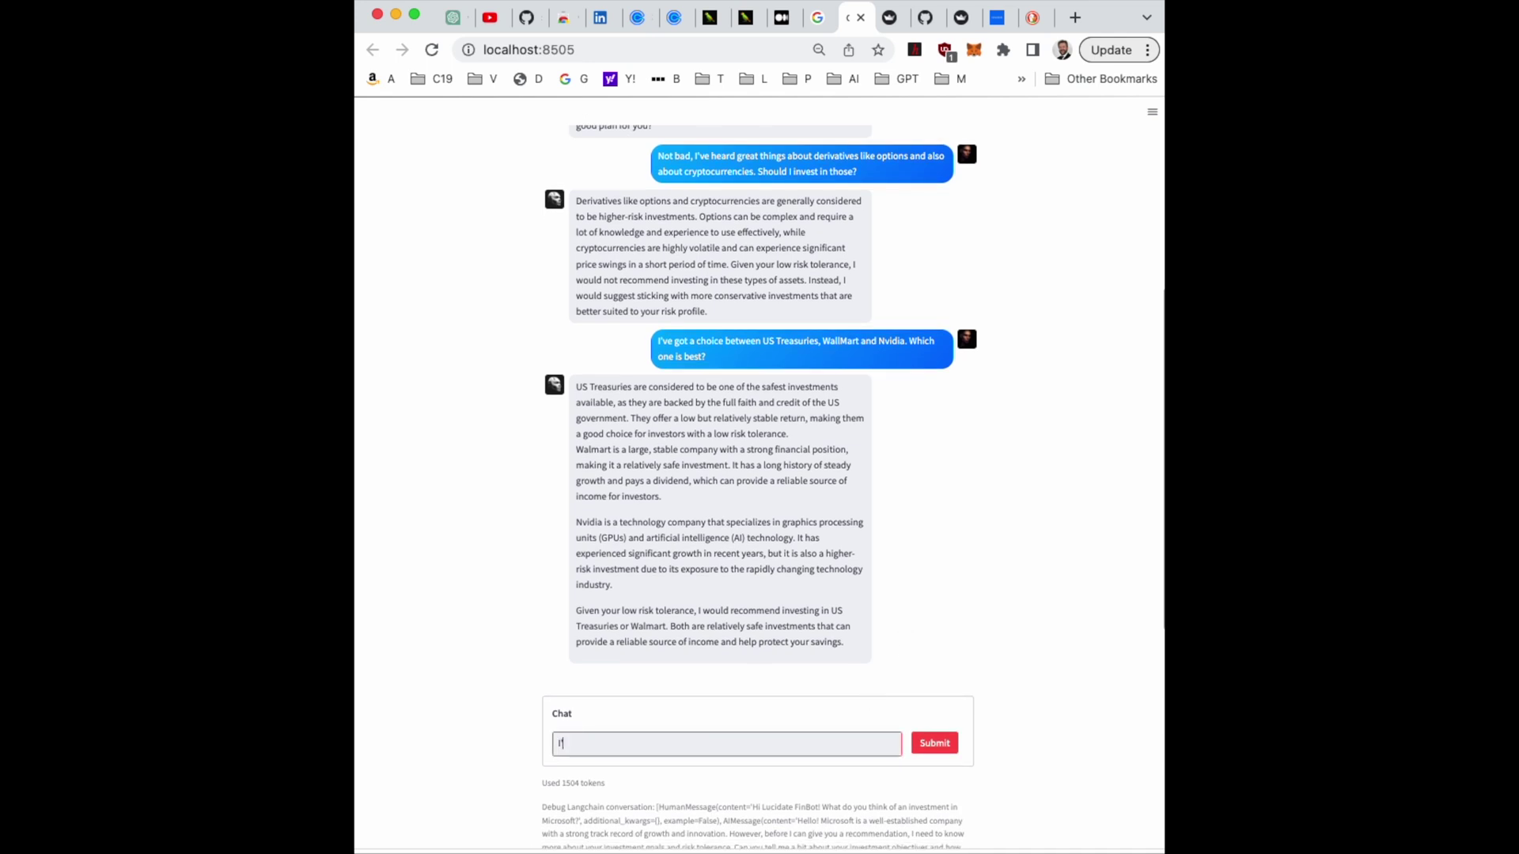
pyautogui.write("'ve changed my mind! Now I've got a s")
pyautogui.write('uper-aggressive risk appetite,')
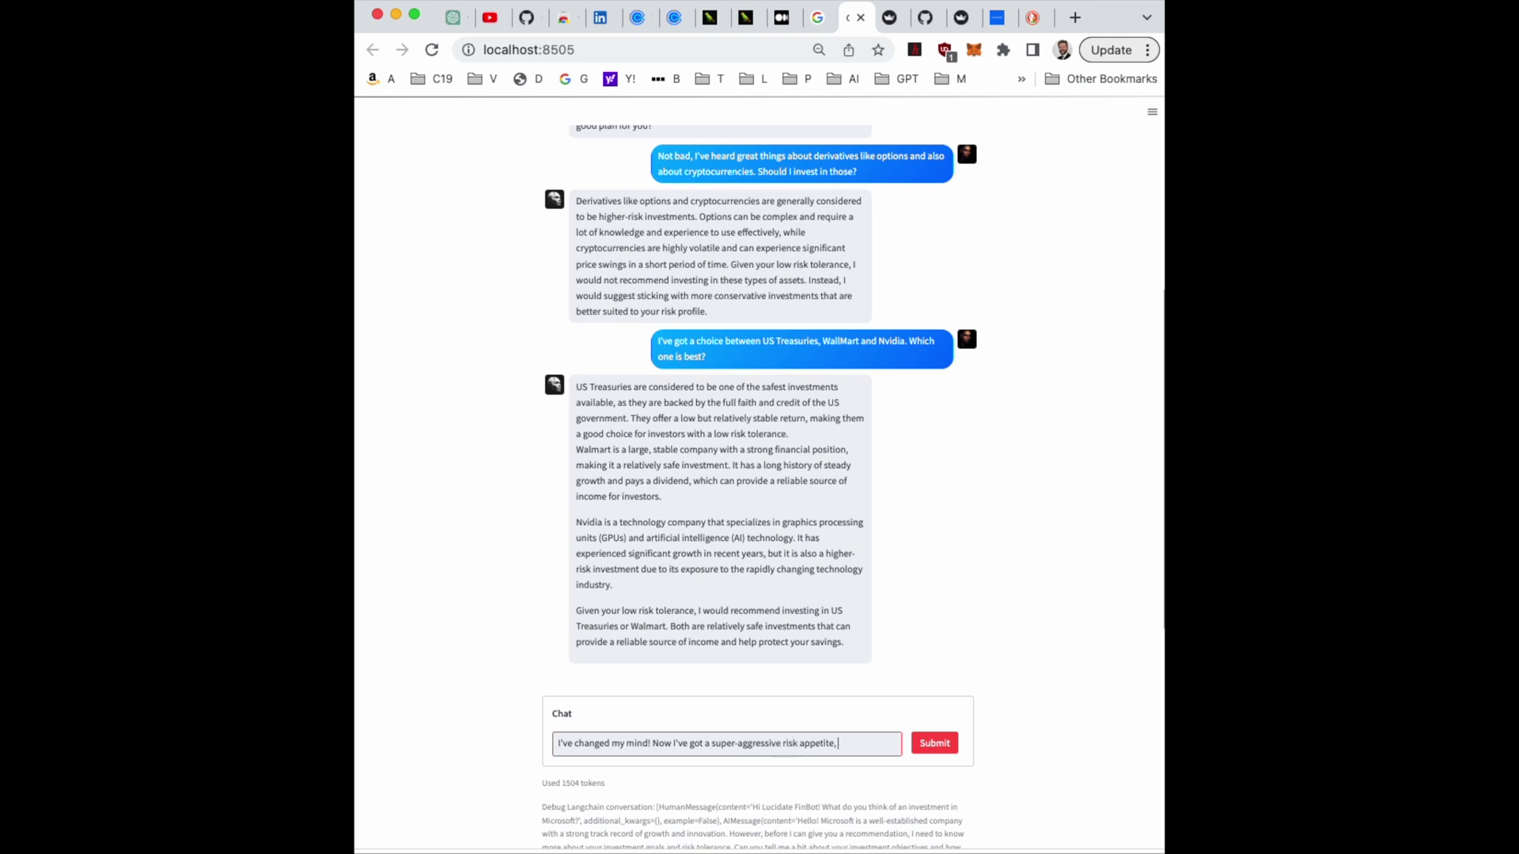
pyautogui.write(' the three investmnets where should I')
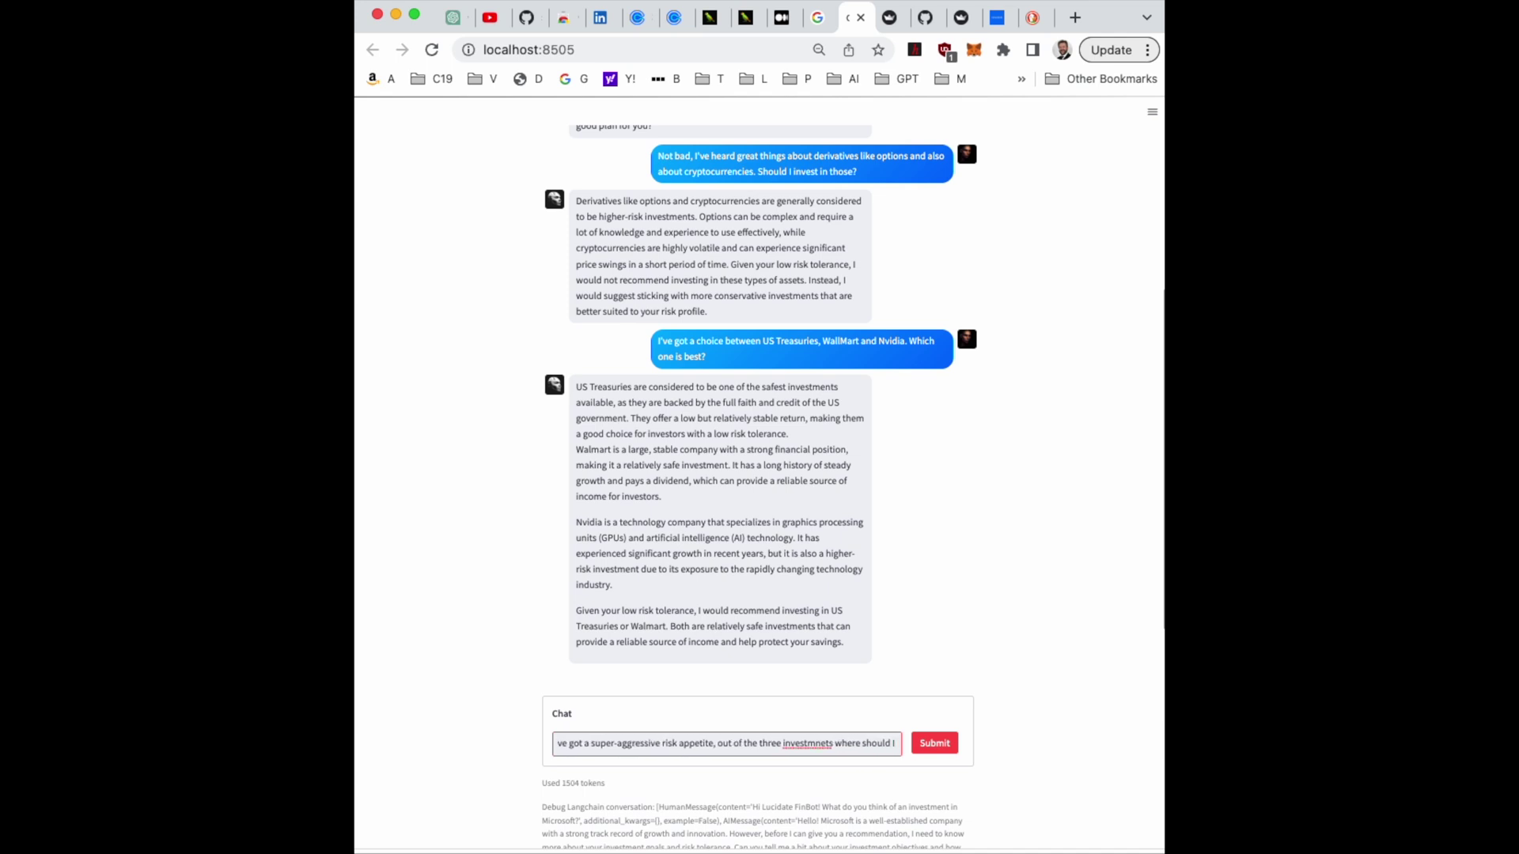
pyautogui.write(' invest?')
pyautogui.doubleClick(777, 742)
pyautogui.rightClick(778, 743)
pyautogui.click(830, 547)
pyautogui.click(934, 743)
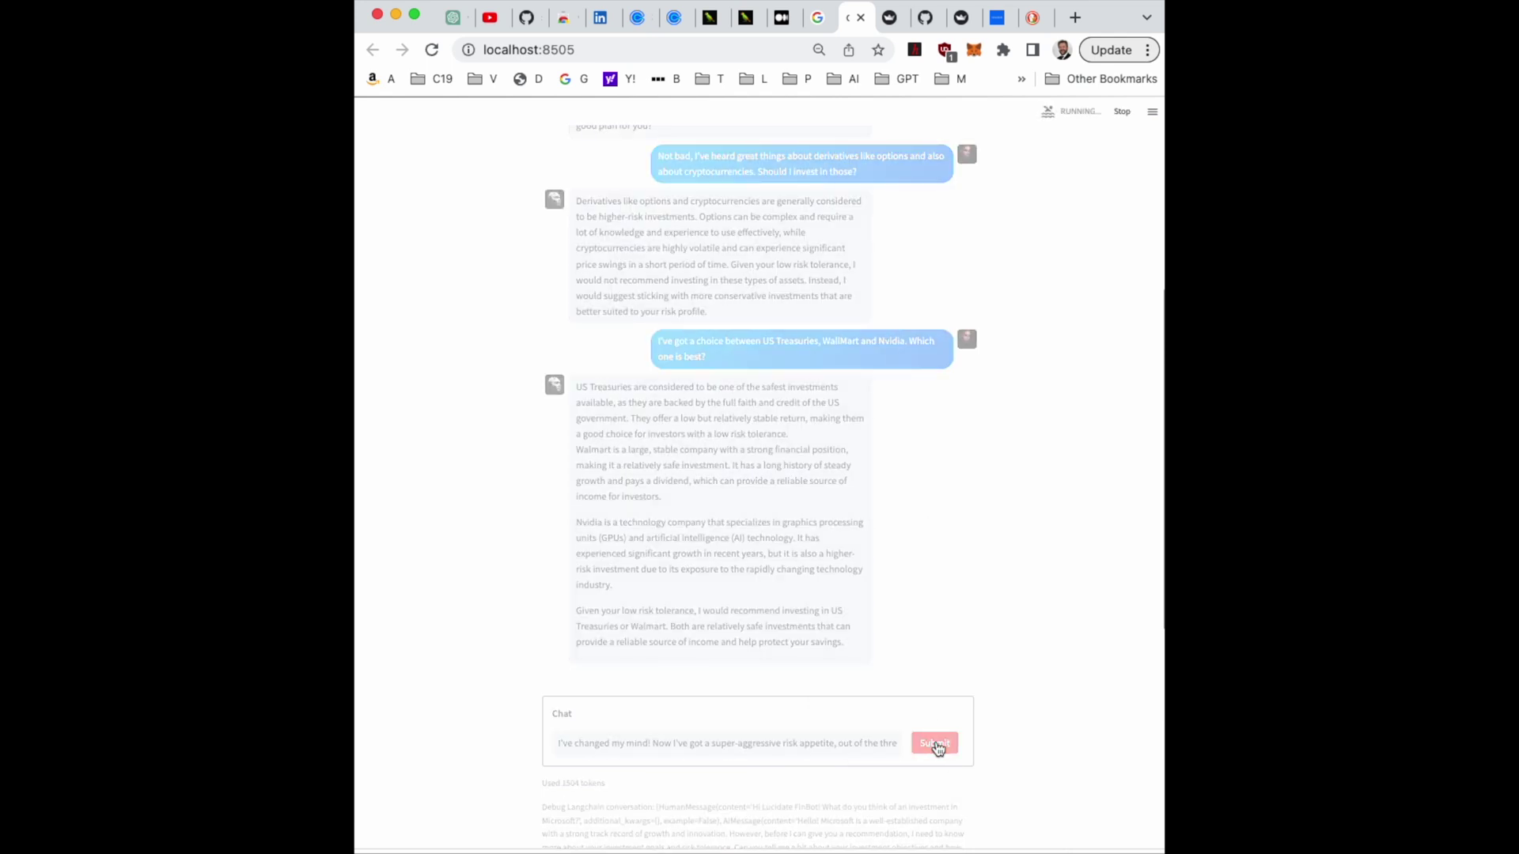
pyautogui.scroll(-3, 828, 726)
pyautogui.click(829, 769)
pyautogui.moveTo(898, 765); pyautogui.dragTo(436, 763)
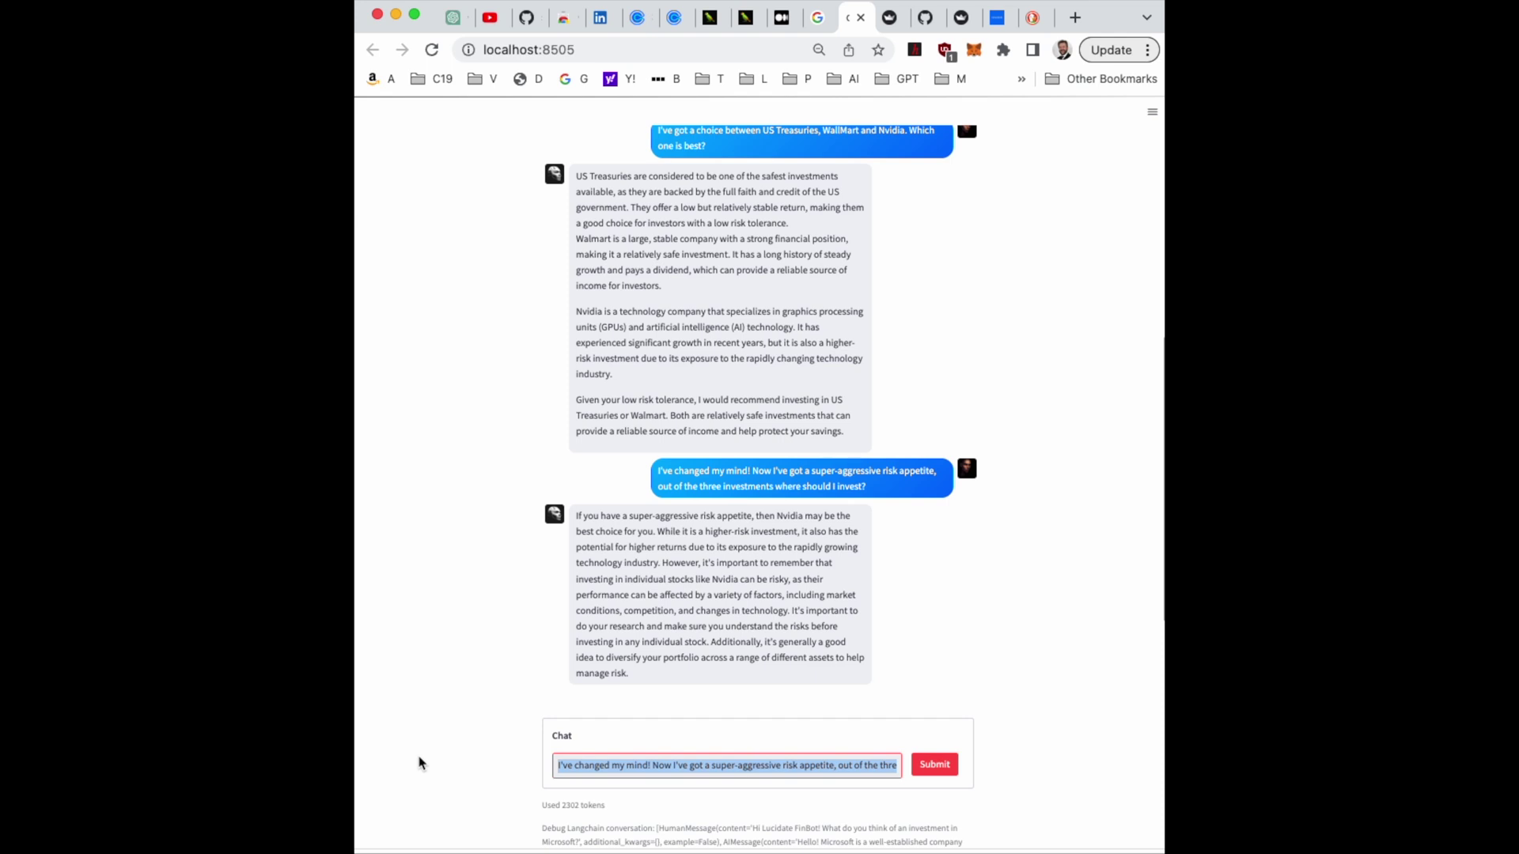
pyautogui.write('What is')
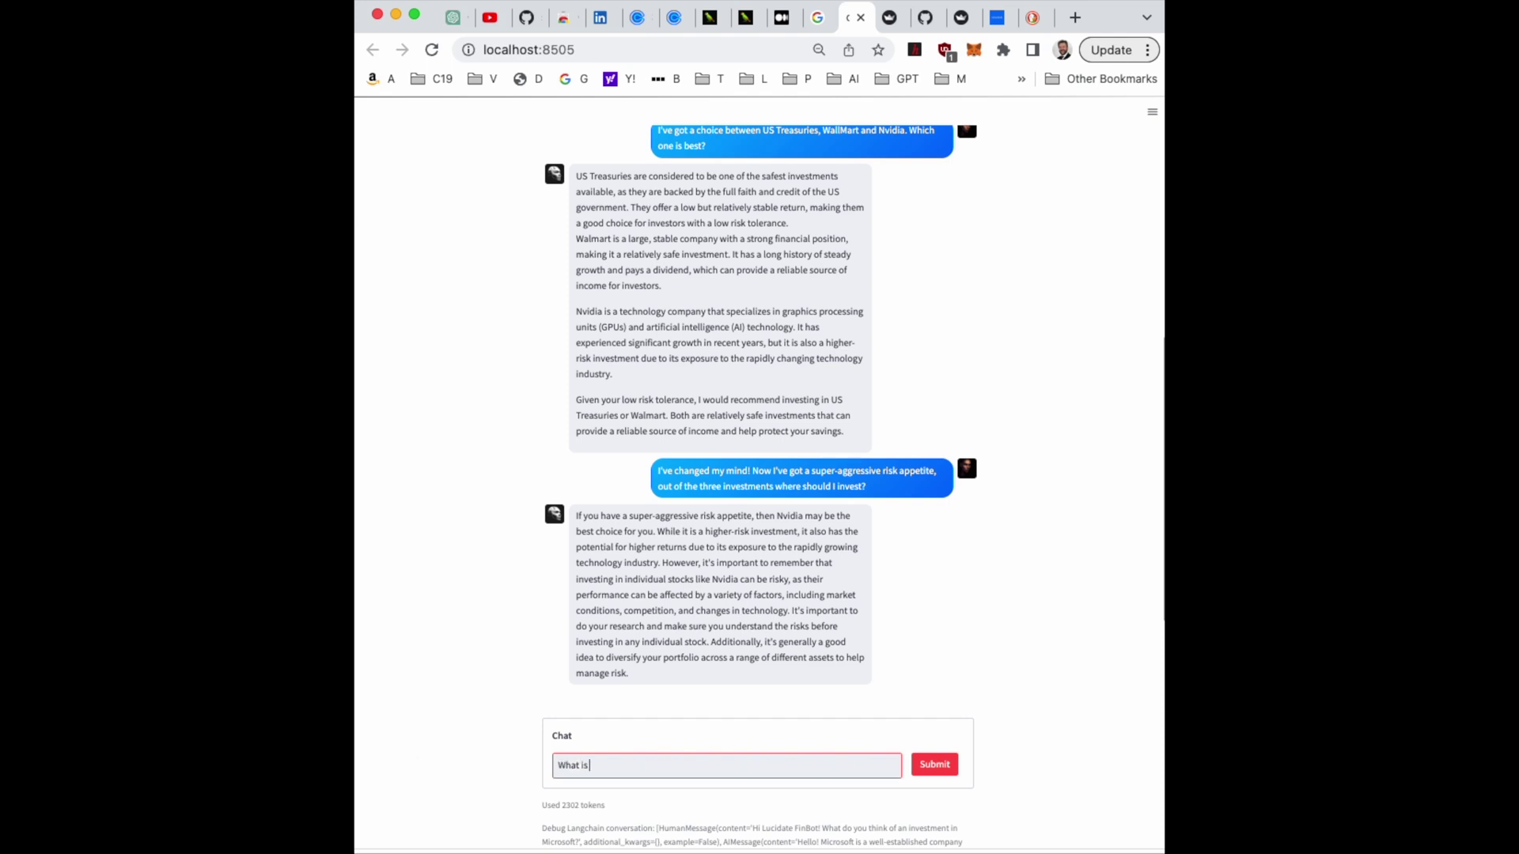
pyautogui.write(' the first question I asked you?')
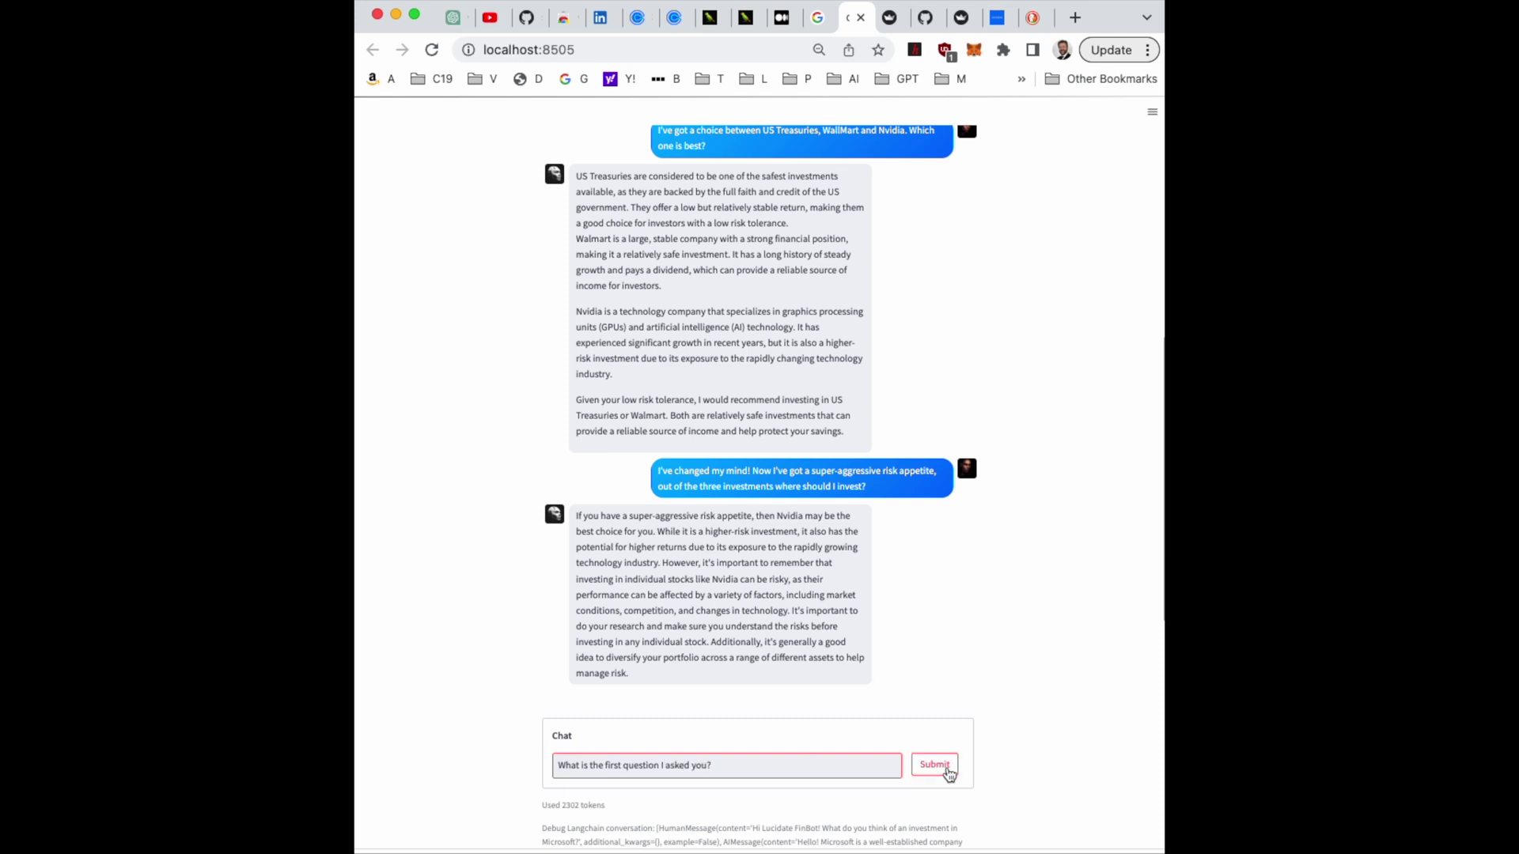
# Submit 'What is the first question I asked you?' to FinBot.
pyautogui.click(947, 772)
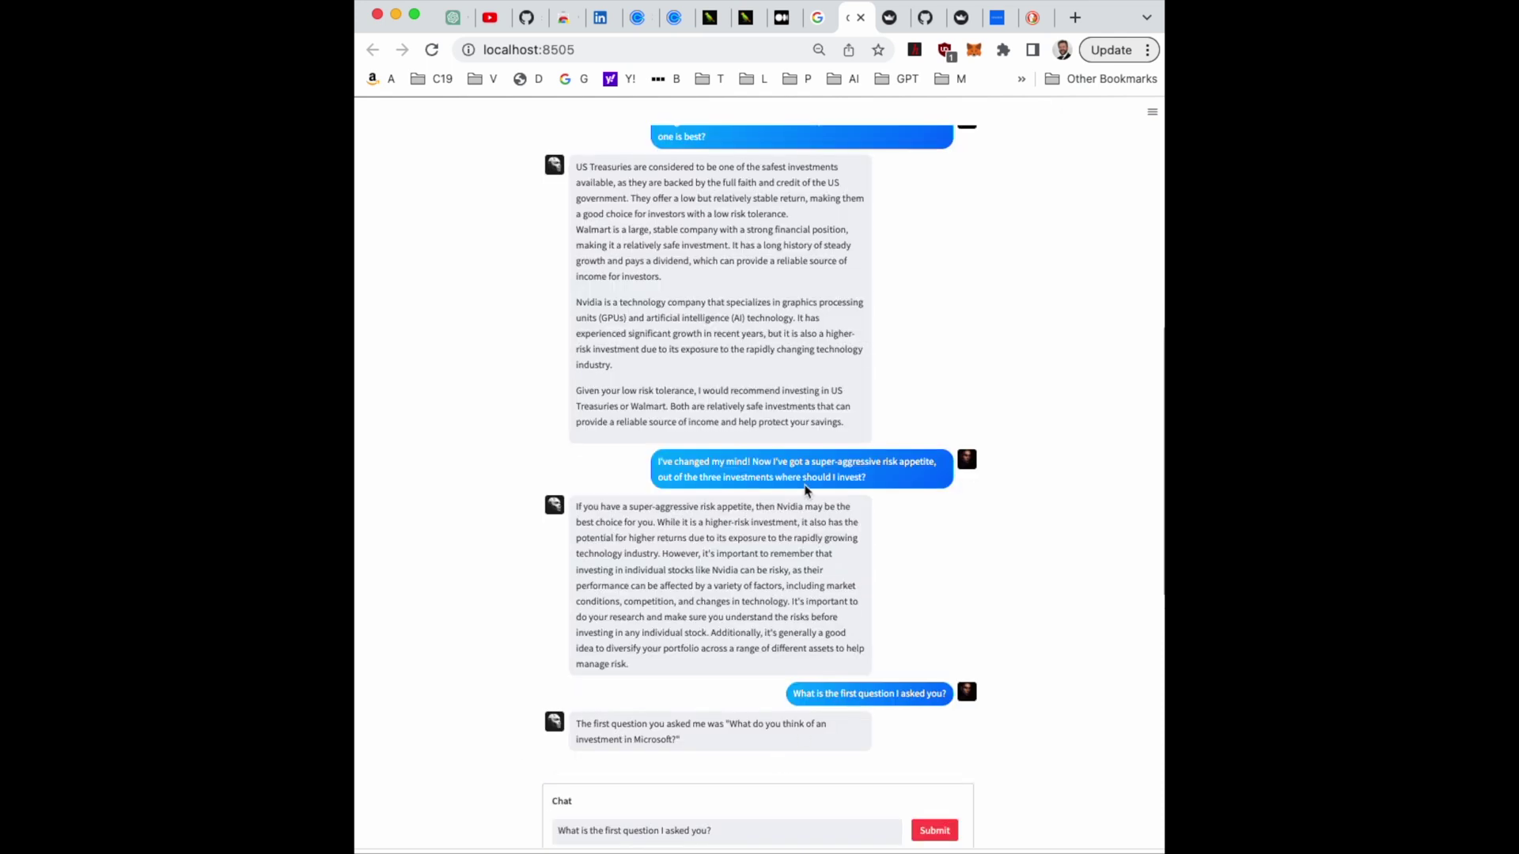
pyautogui.scroll(5, 794, 424)
pyautogui.scroll(5, 787, 406)
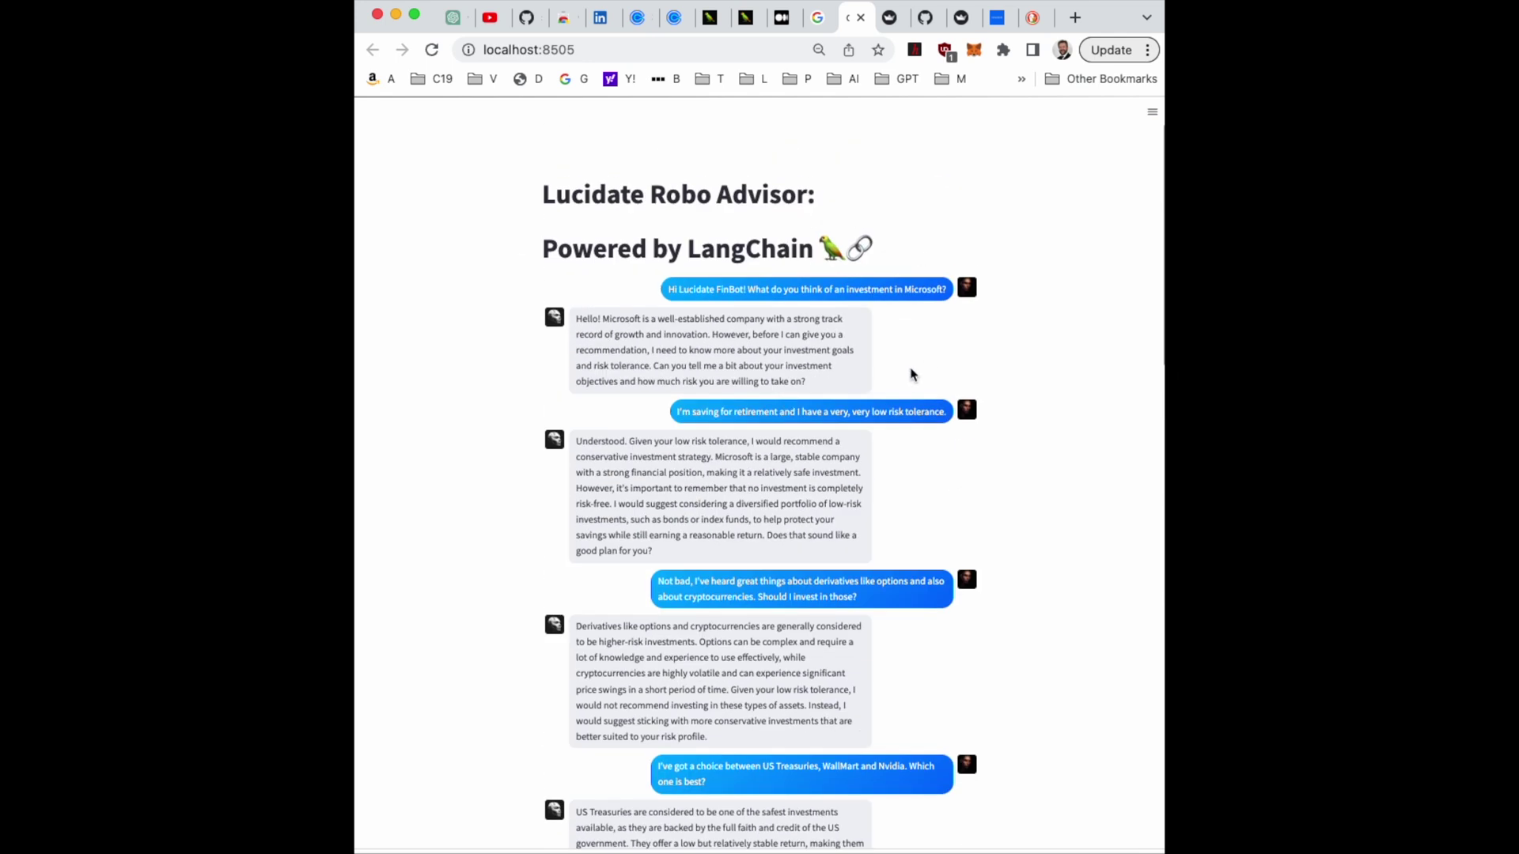
pyautogui.scroll(-1, 914, 254)
pyautogui.scroll(-5, 912, 376)
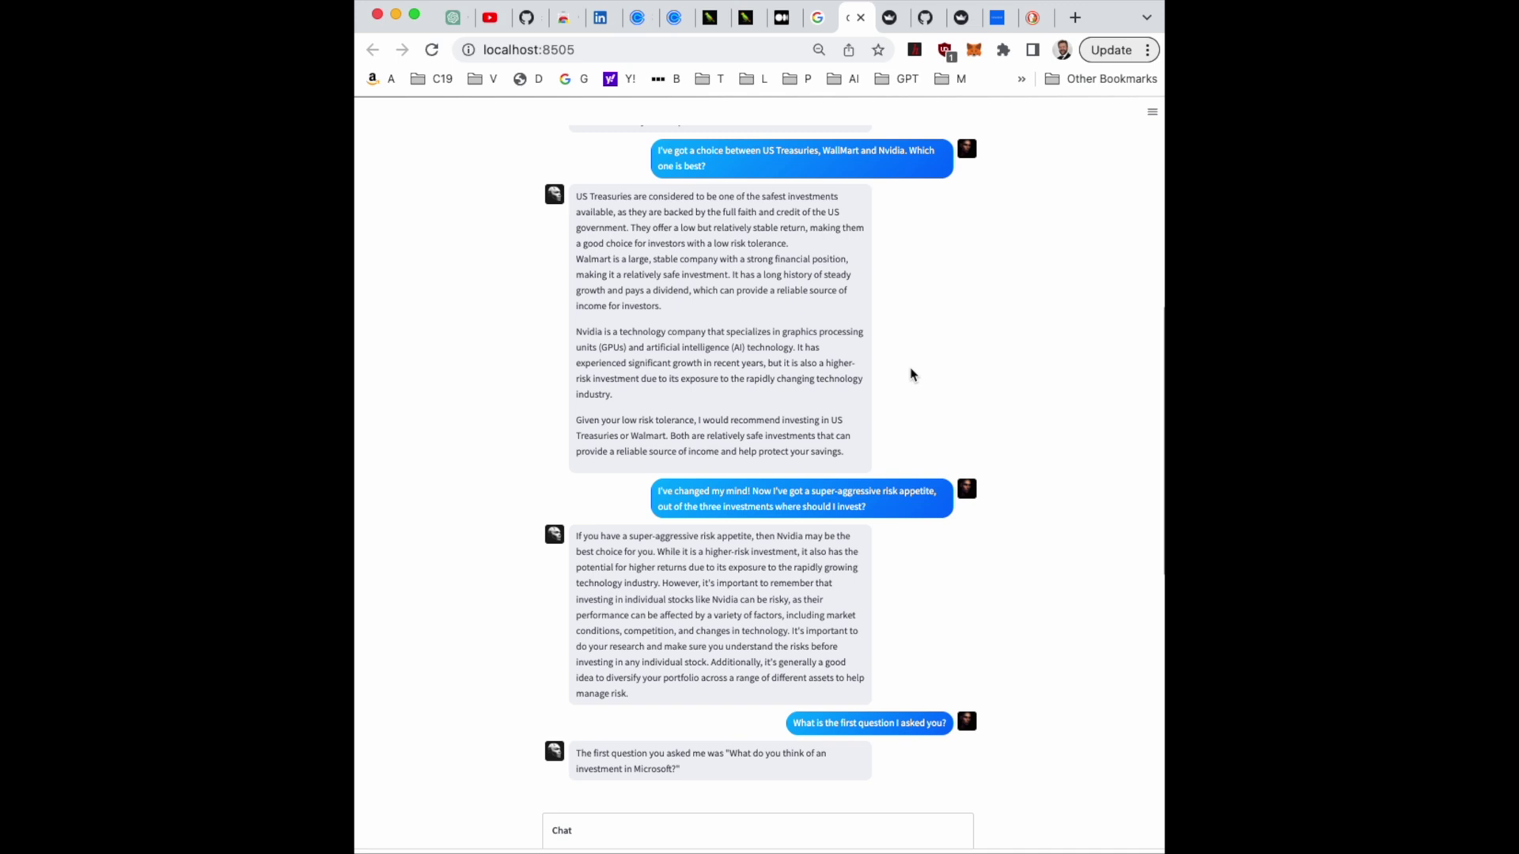
pyautogui.scroll(-5, 912, 375)
pyautogui.scroll(-2, 905, 678)
pyautogui.scroll(-2, 905, 678)
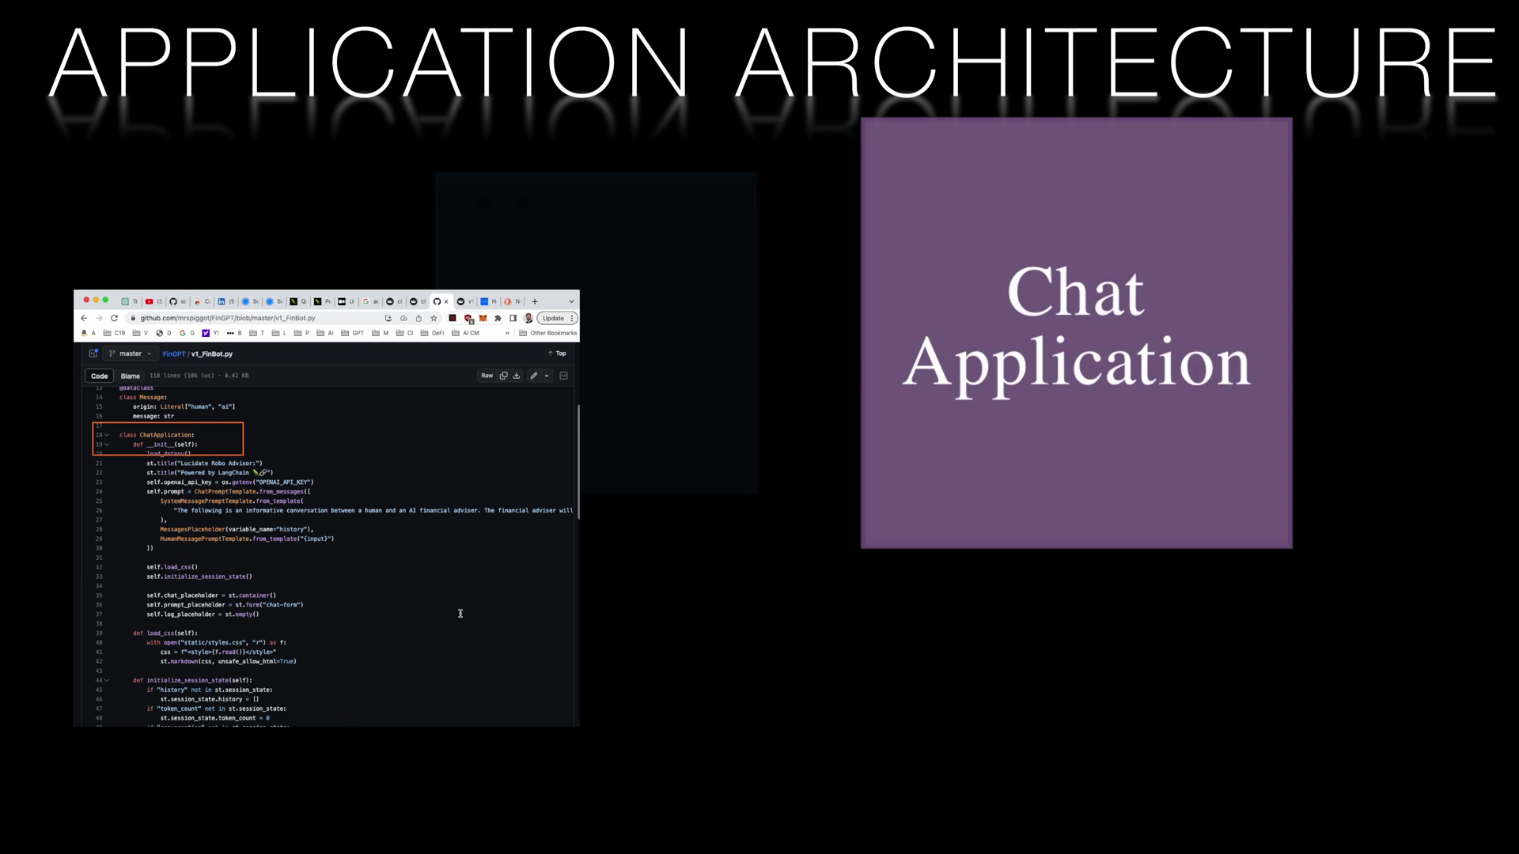
pyautogui.scroll(3, 459, 614)
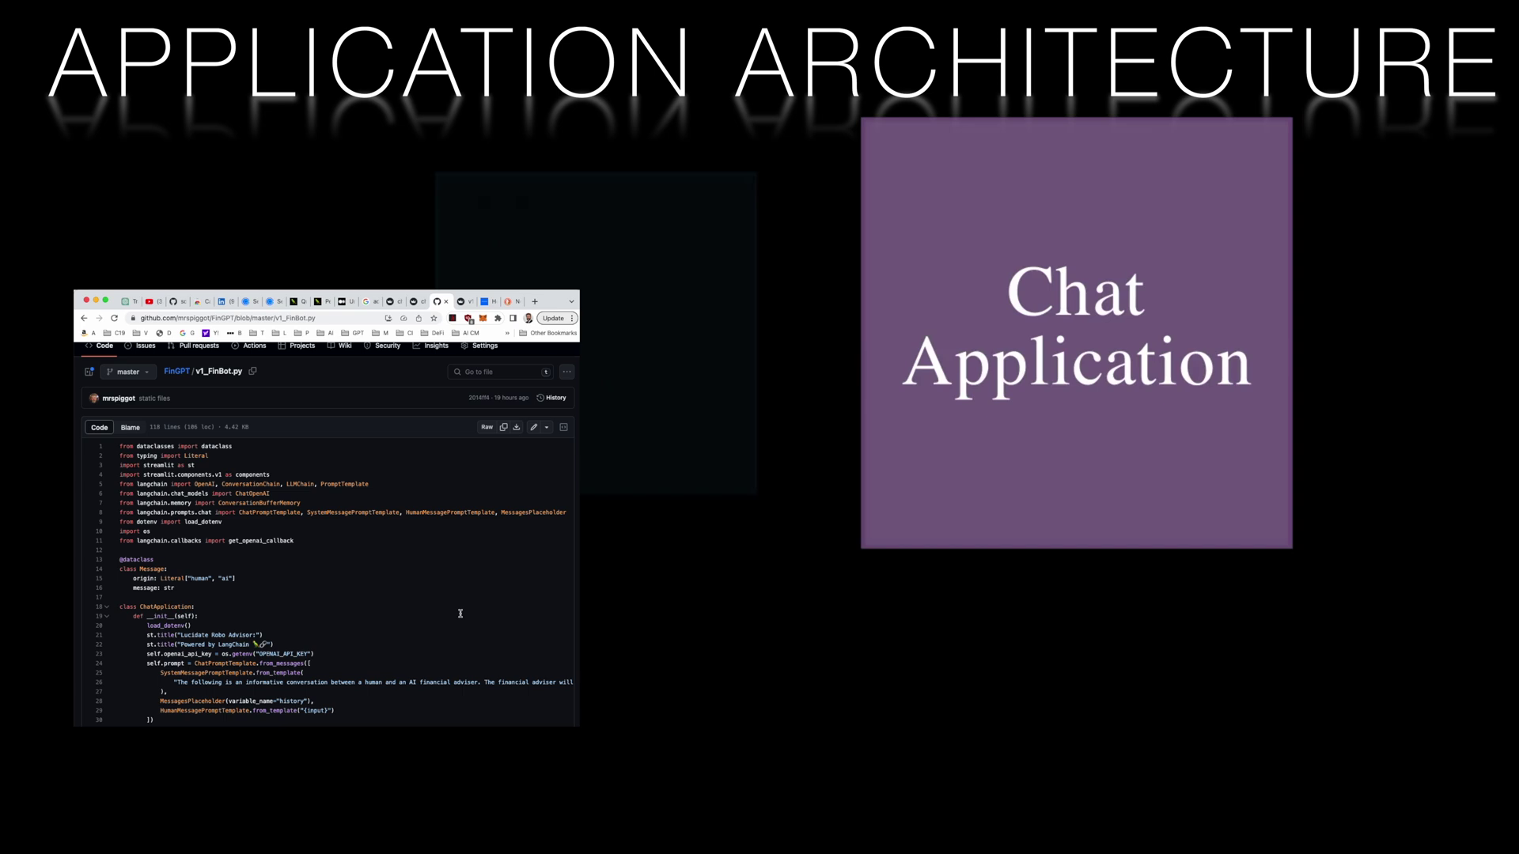
pyautogui.scroll(-2, 328, 748)
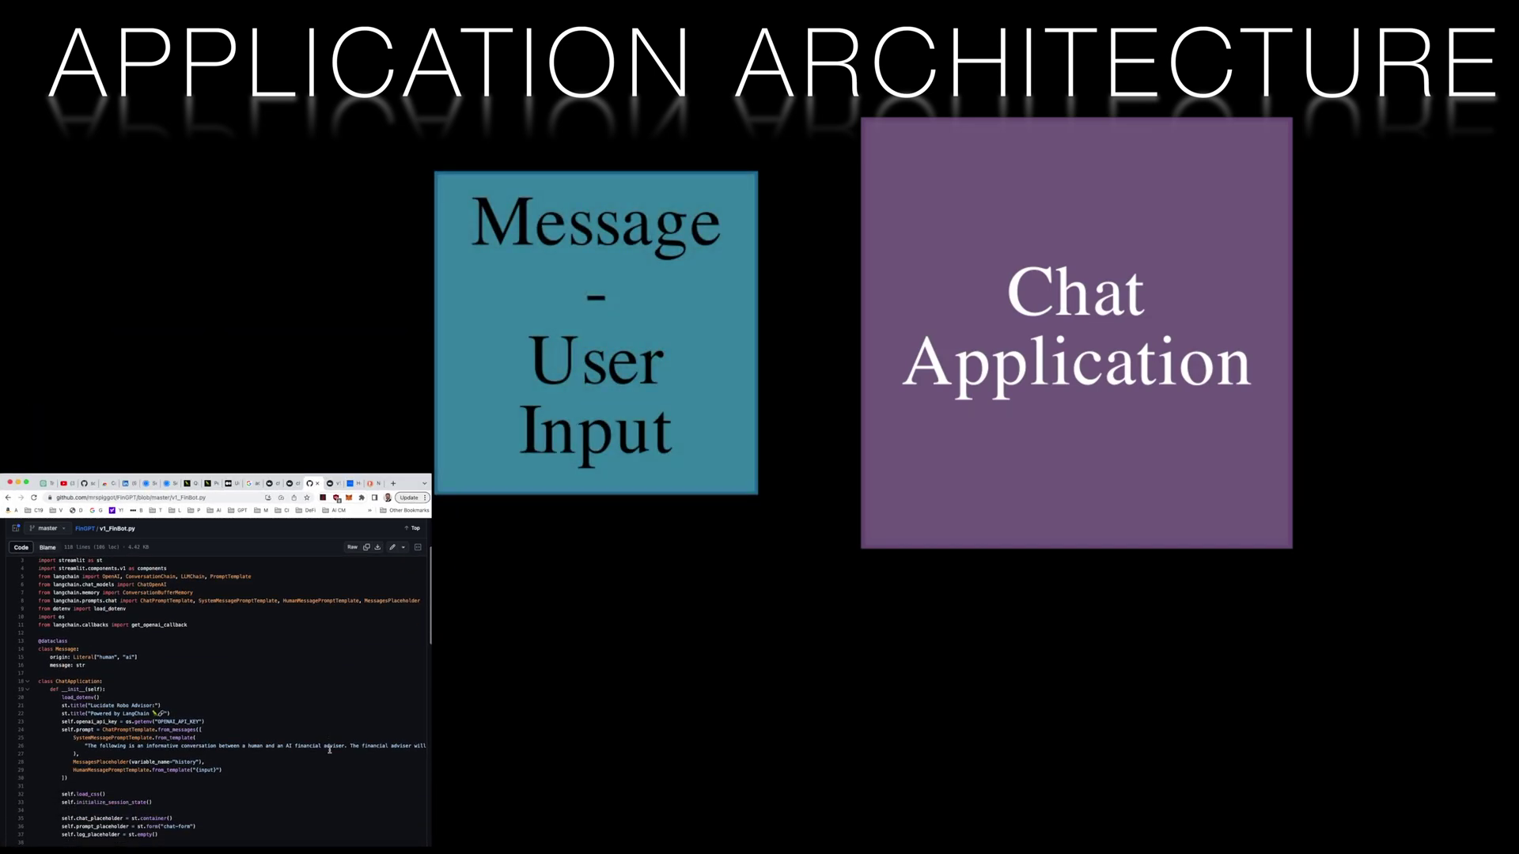
pyautogui.scroll(-2, 328, 749)
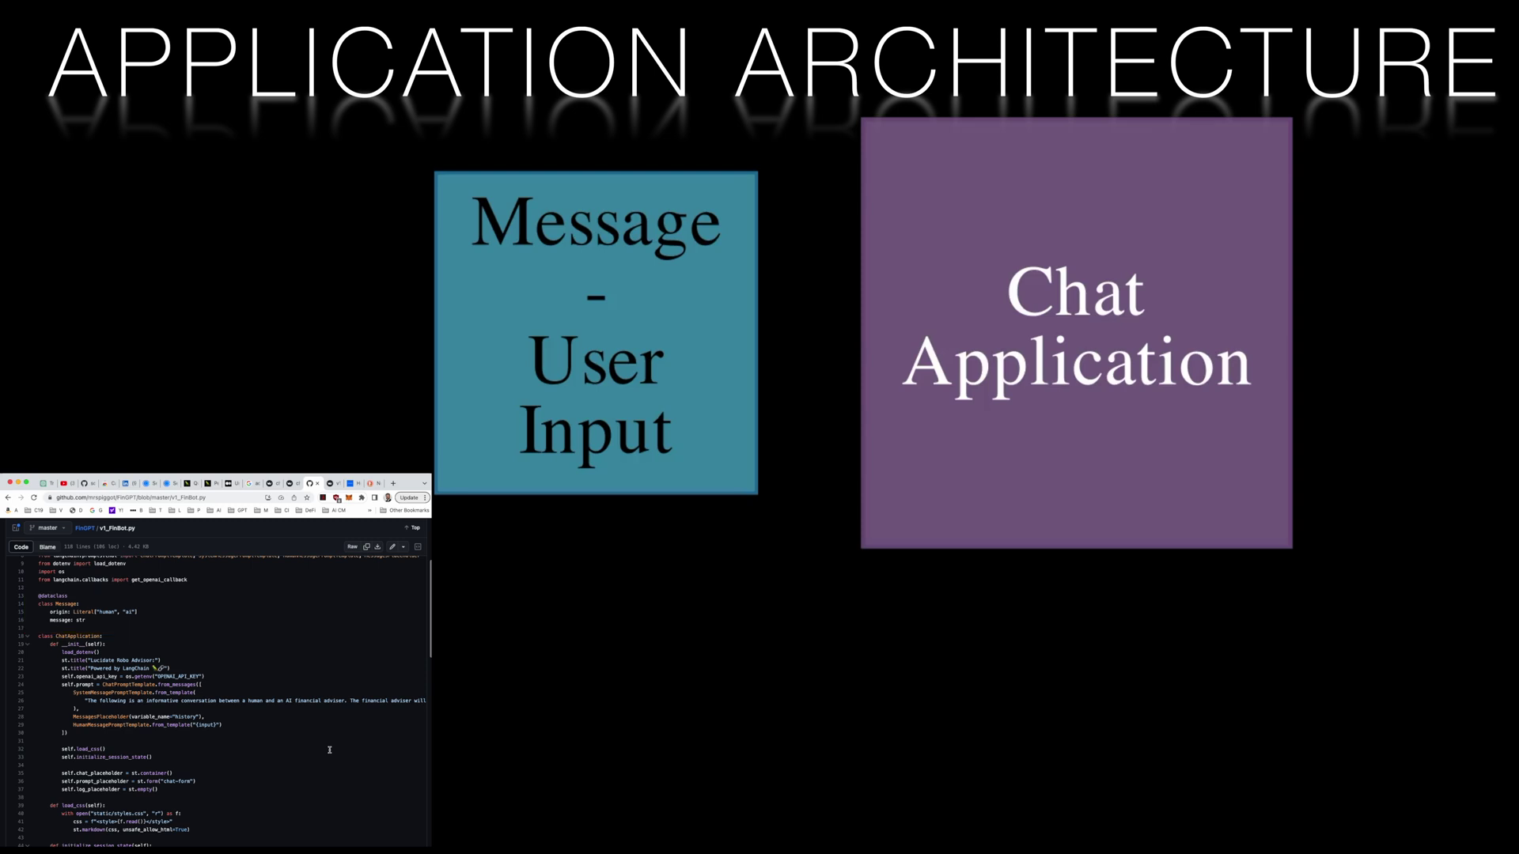
pyautogui.scroll(-2, 328, 749)
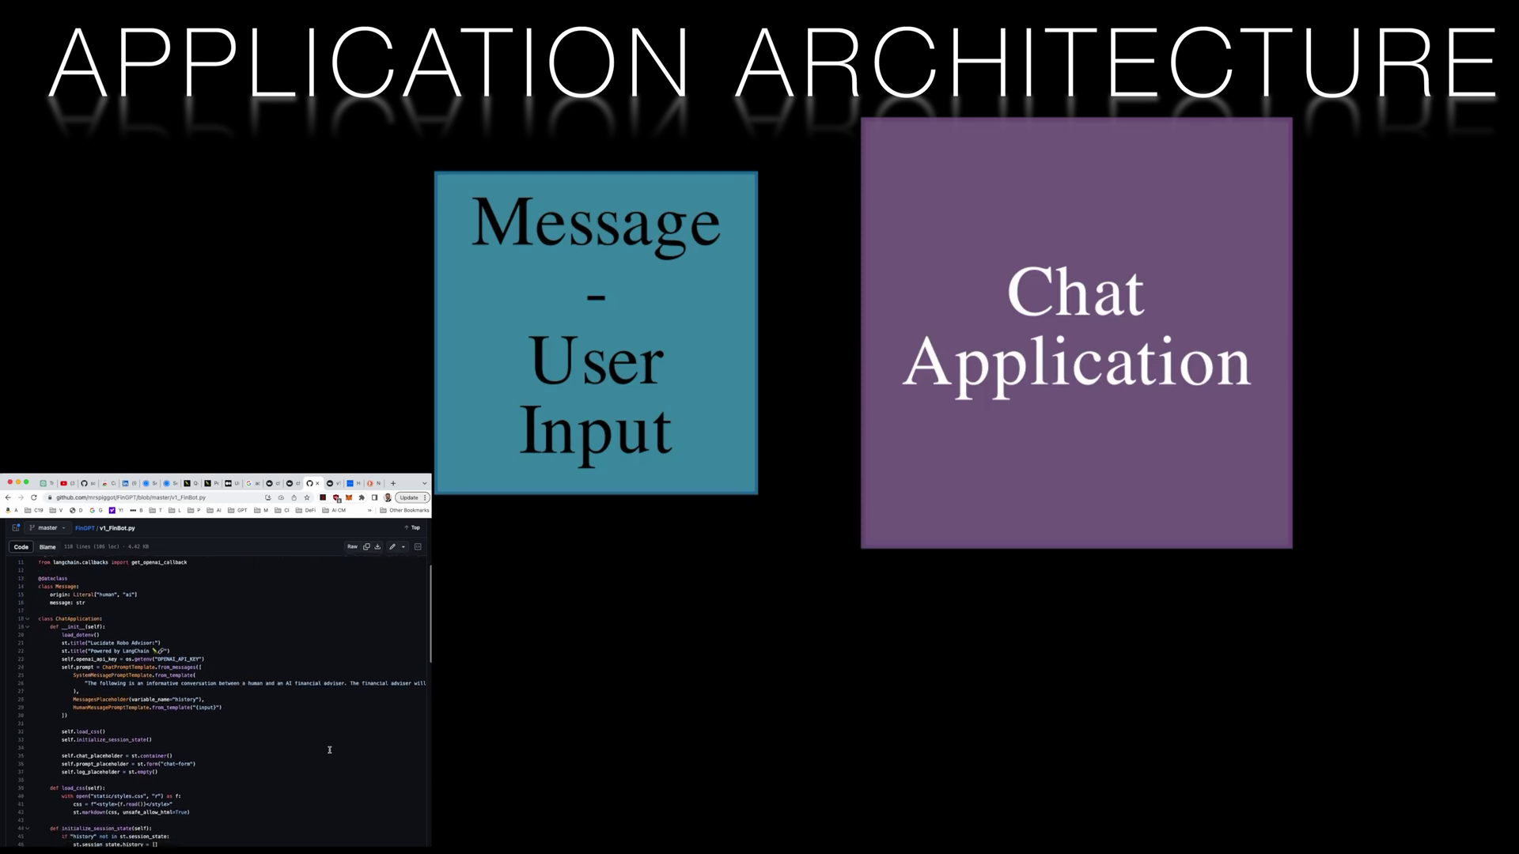
pyautogui.scroll(-2, 328, 749)
pyautogui.scroll(-2, 329, 748)
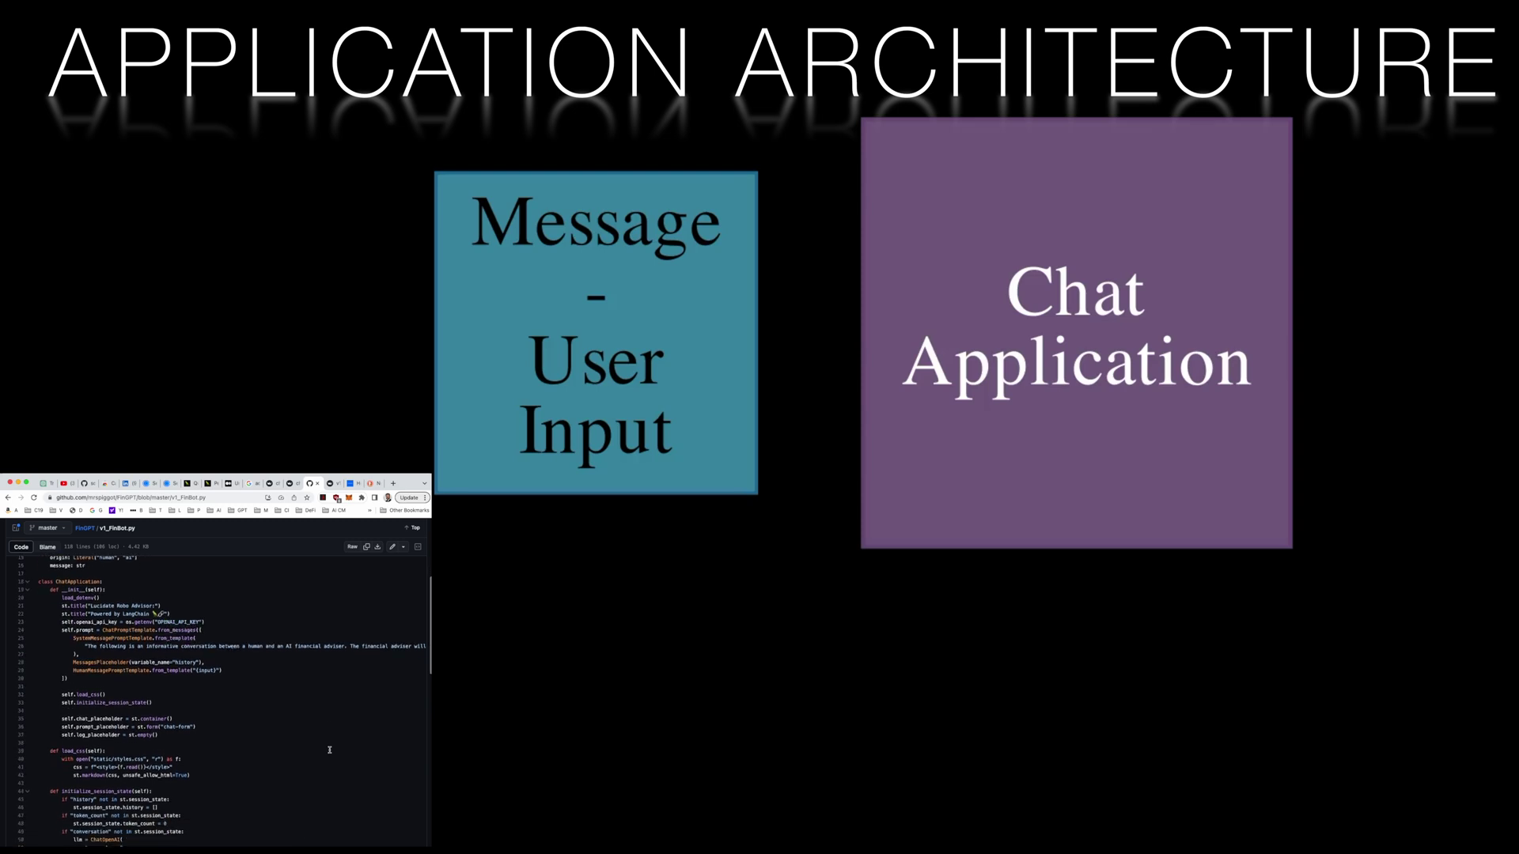
pyautogui.scroll(-2, 329, 748)
pyautogui.scroll(-2, 329, 748)
pyautogui.scroll(-2, 329, 749)
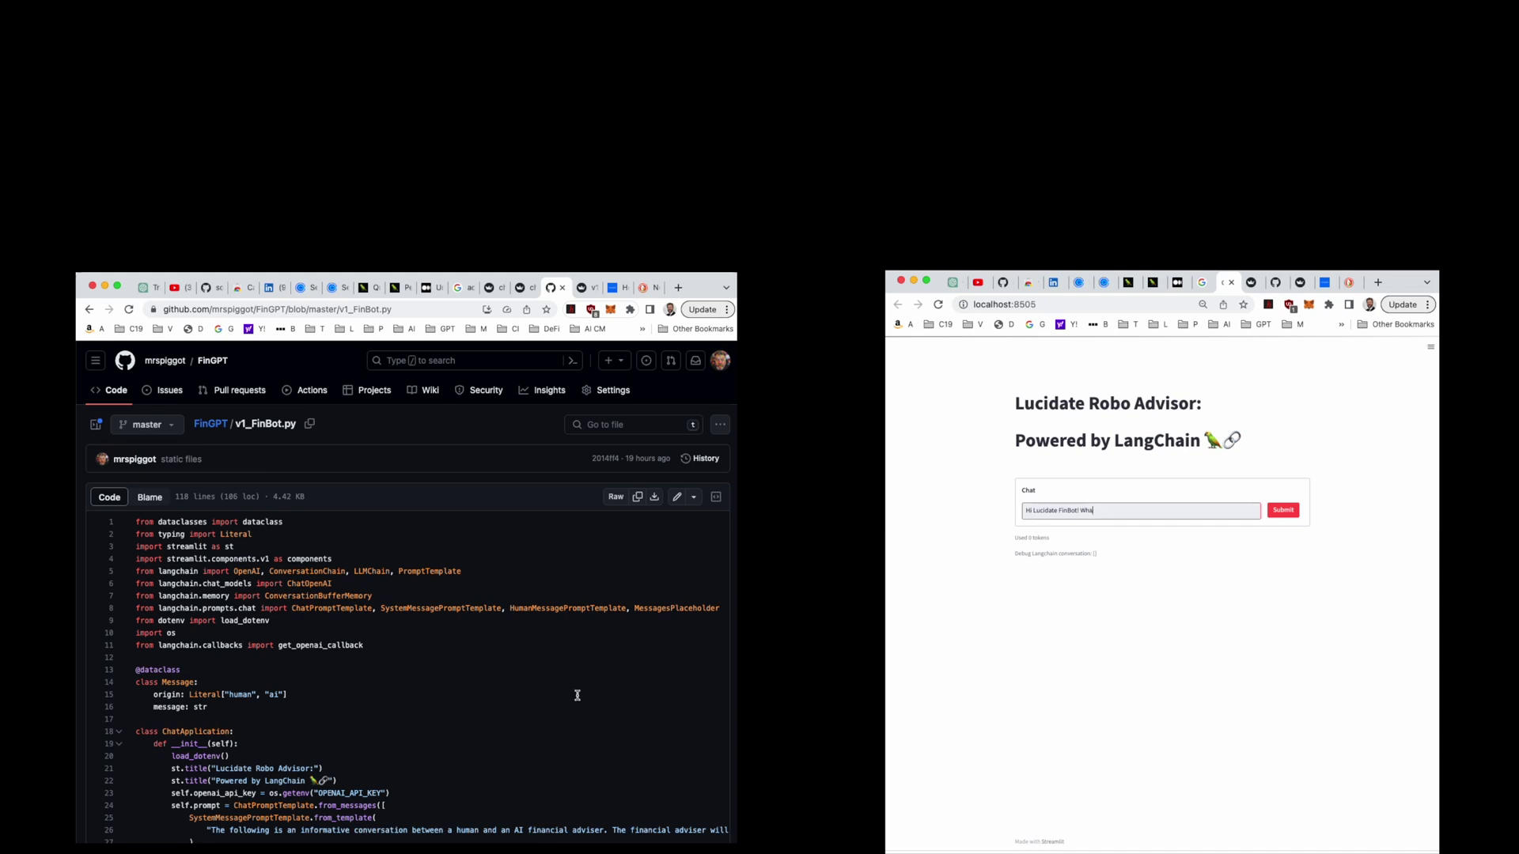
pyautogui.scroll(-2, 578, 696)
pyautogui.scroll(-2, 580, 697)
pyautogui.scroll(-2, 580, 696)
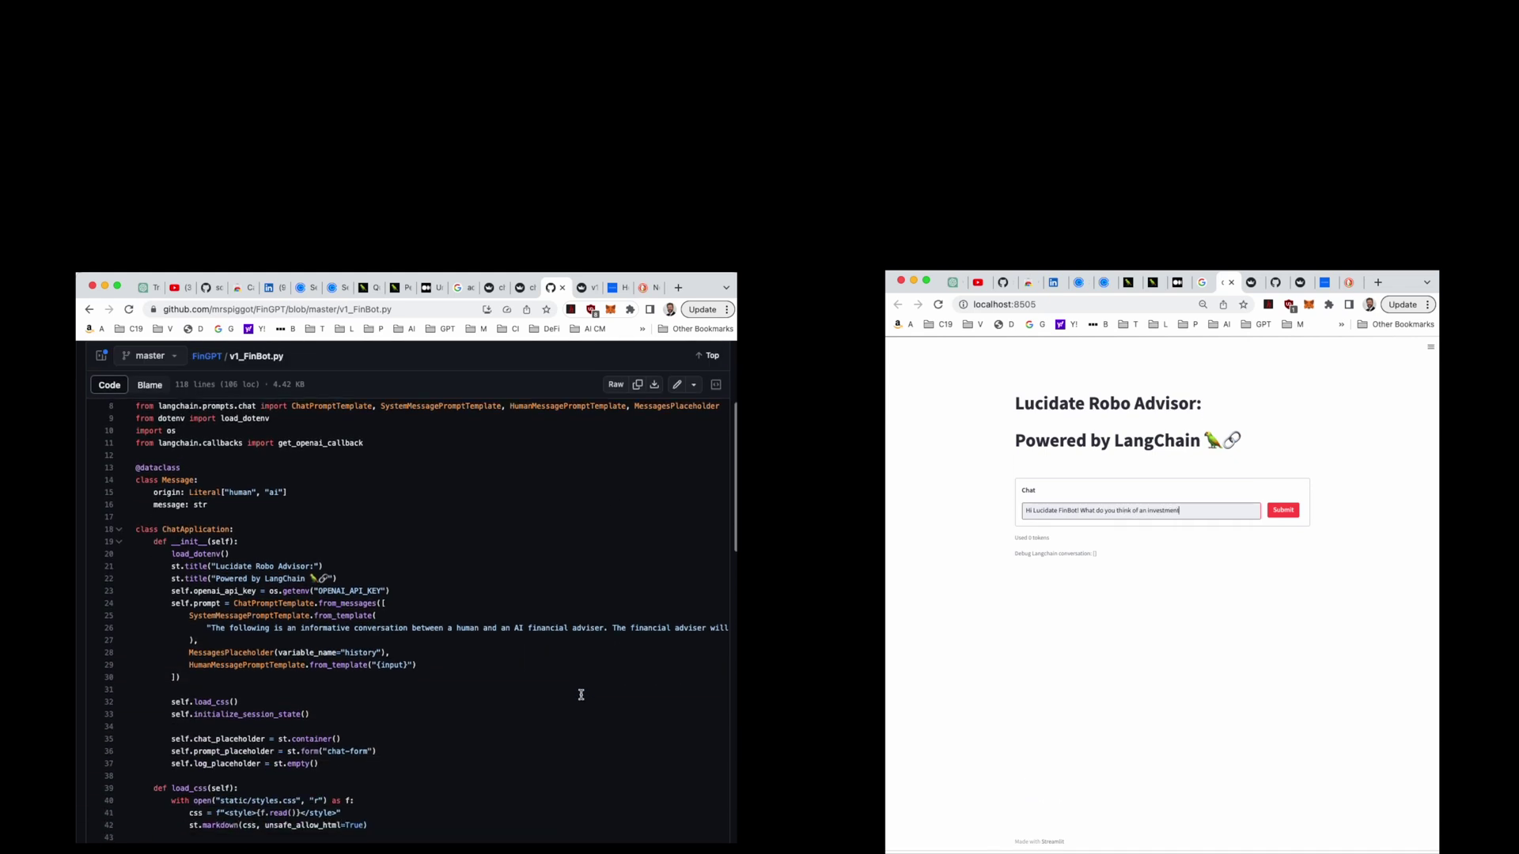
pyautogui.scroll(-2, 580, 696)
pyautogui.scroll(-2, 580, 696)
pyautogui.scroll(-2, 580, 695)
# Send the Microsoft question and the low-risk retirement message, then select the chat text.
pyautogui.click(1289, 511)
pyautogui.scroll(-2, 581, 695)
pyautogui.scroll(-2, 581, 696)
pyautogui.scroll(-2, 580, 695)
pyautogui.scroll(-2, 580, 695)
pyautogui.scroll(-3, 580, 696)
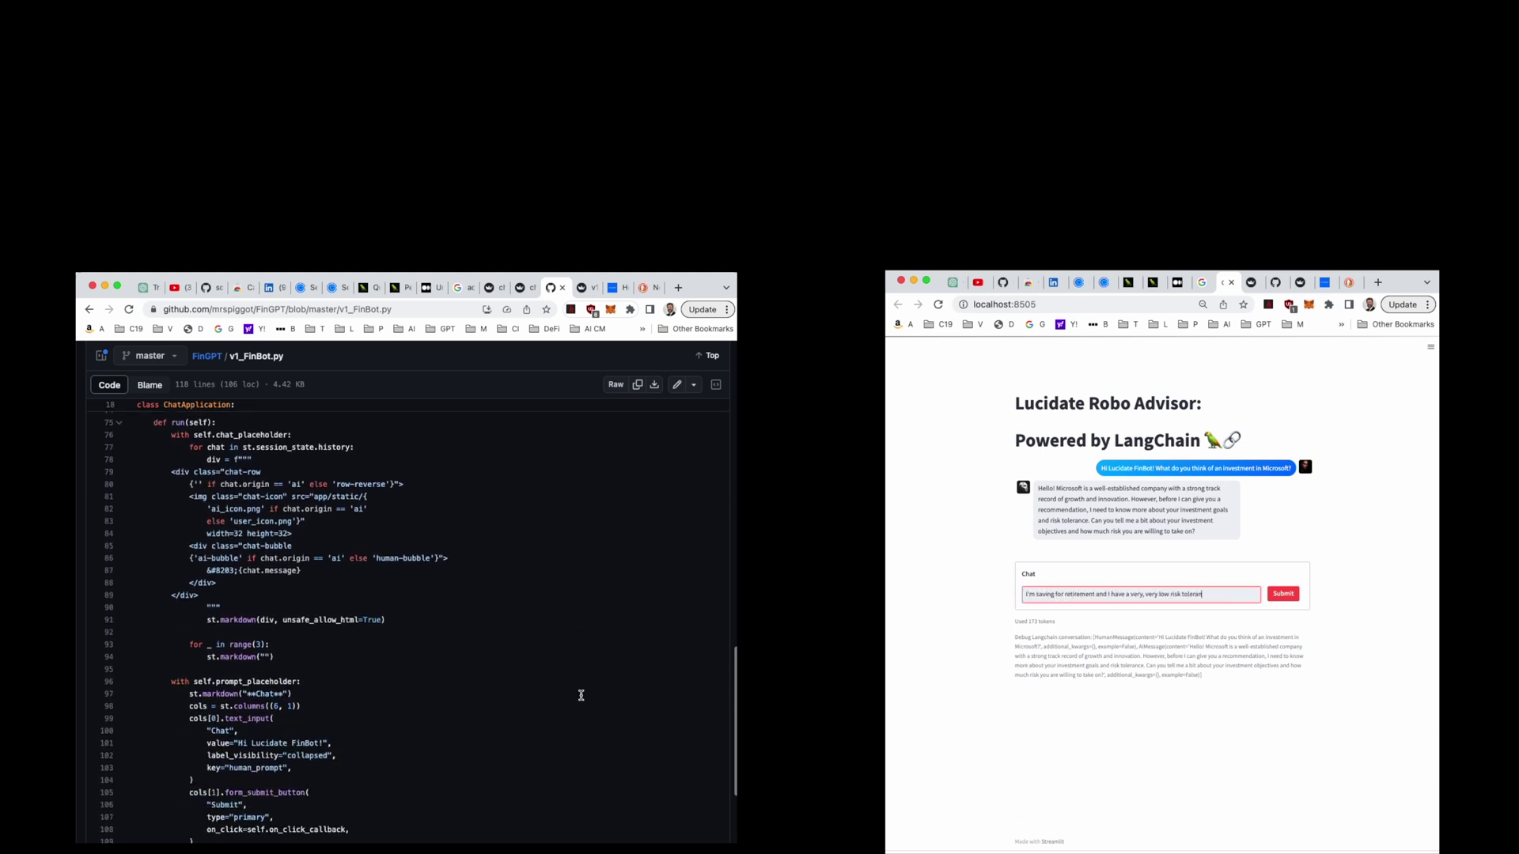
pyautogui.click(1288, 593)
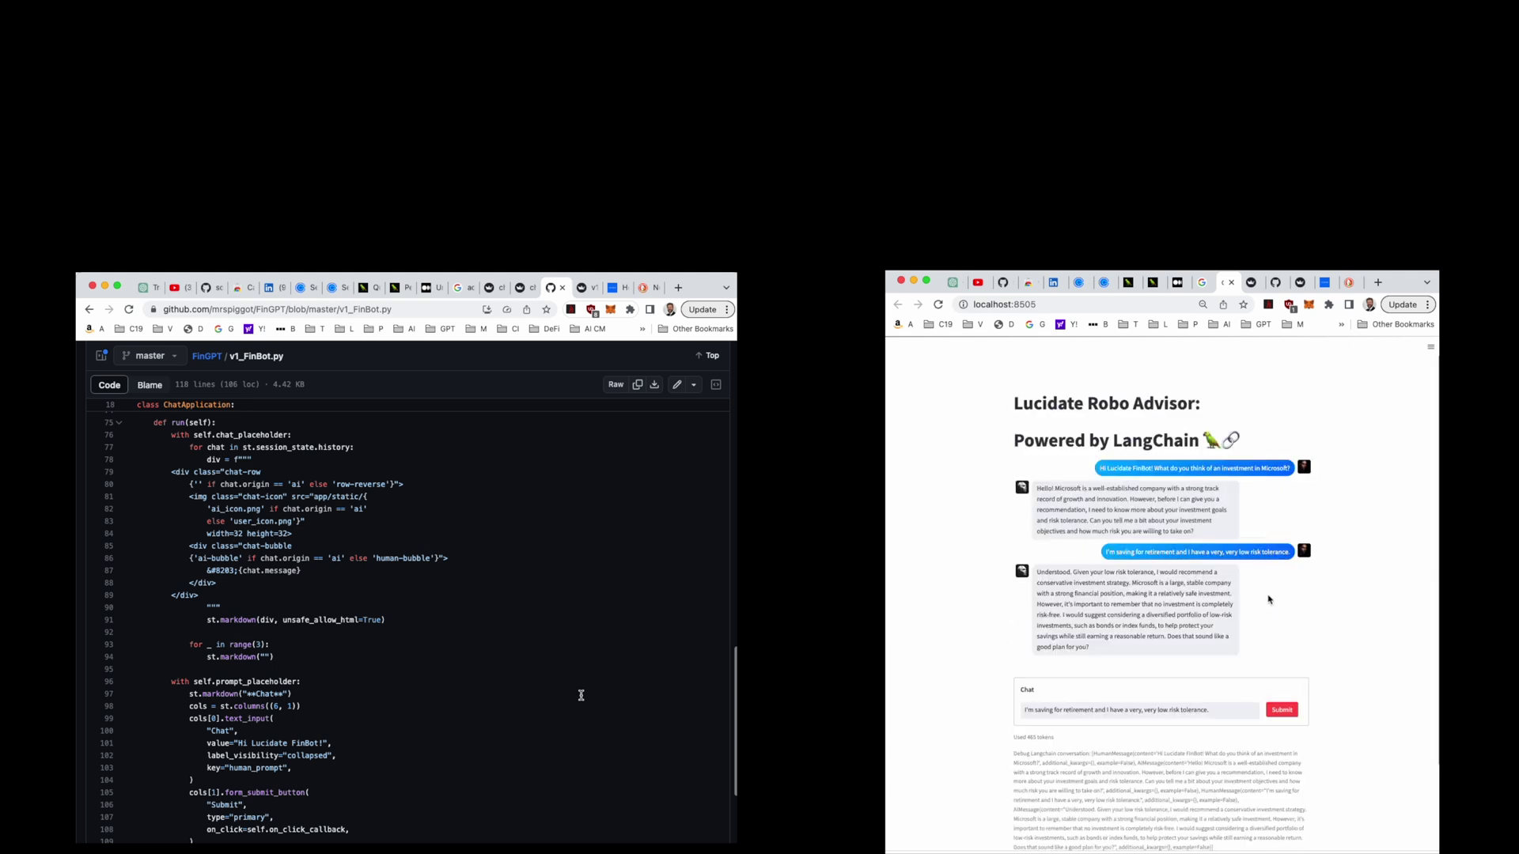
pyautogui.tripleClick(1221, 710)
pyautogui.write("Not bad, I's")
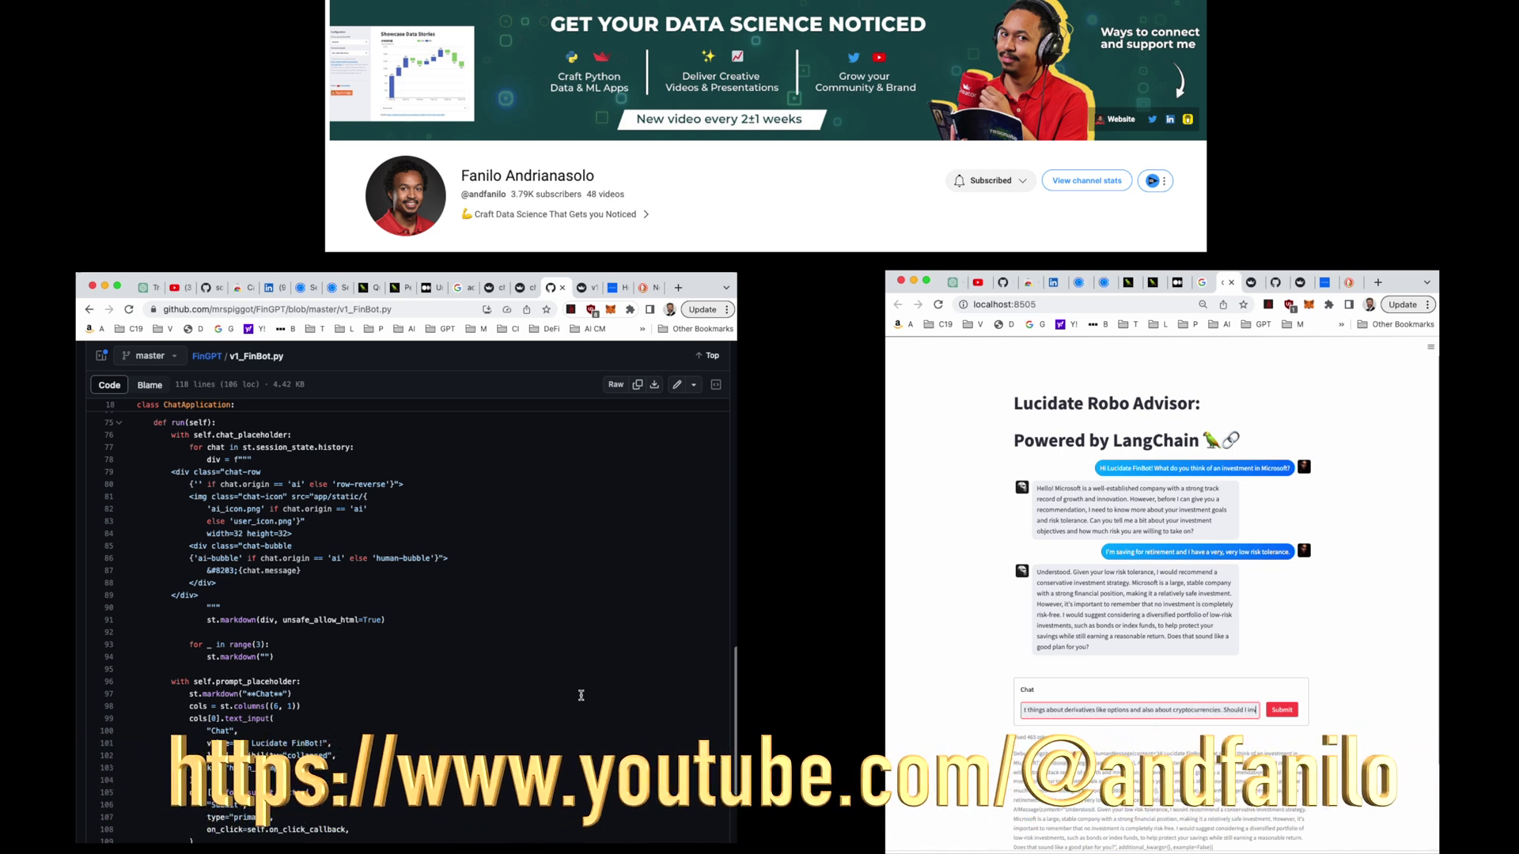
# Send the derivatives and cryptocurrencies question, then clear the chat entry for the next question.
pyautogui.click(1282, 712)
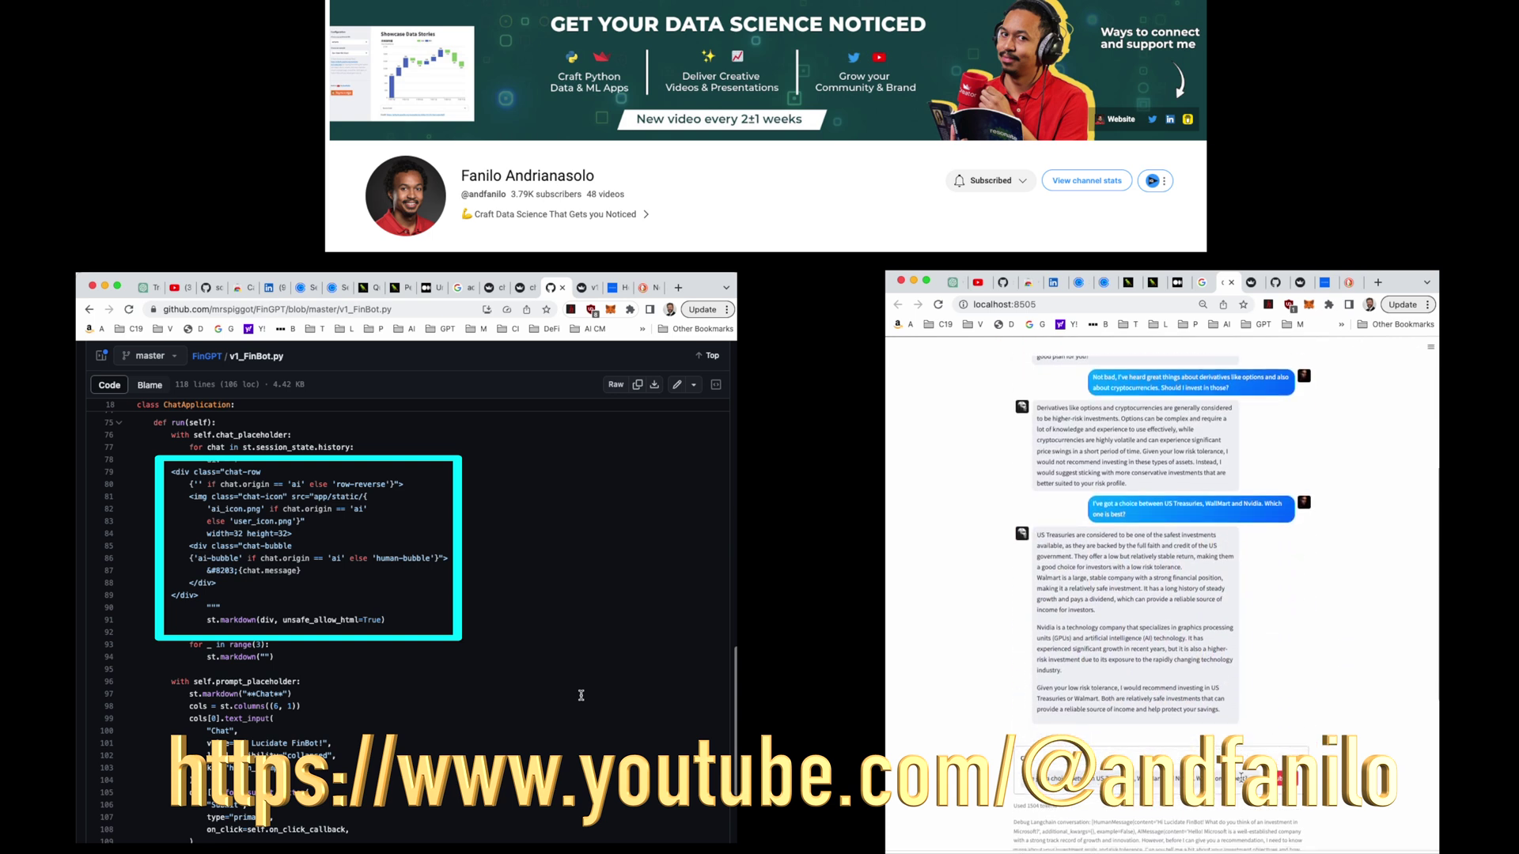
pyautogui.click(1011, 781)
pyautogui.press('super+a')
pyautogui.press('BackSpace')
# Submit the follow-up question so FinBot starts answering it.
pyautogui.click(1283, 782)
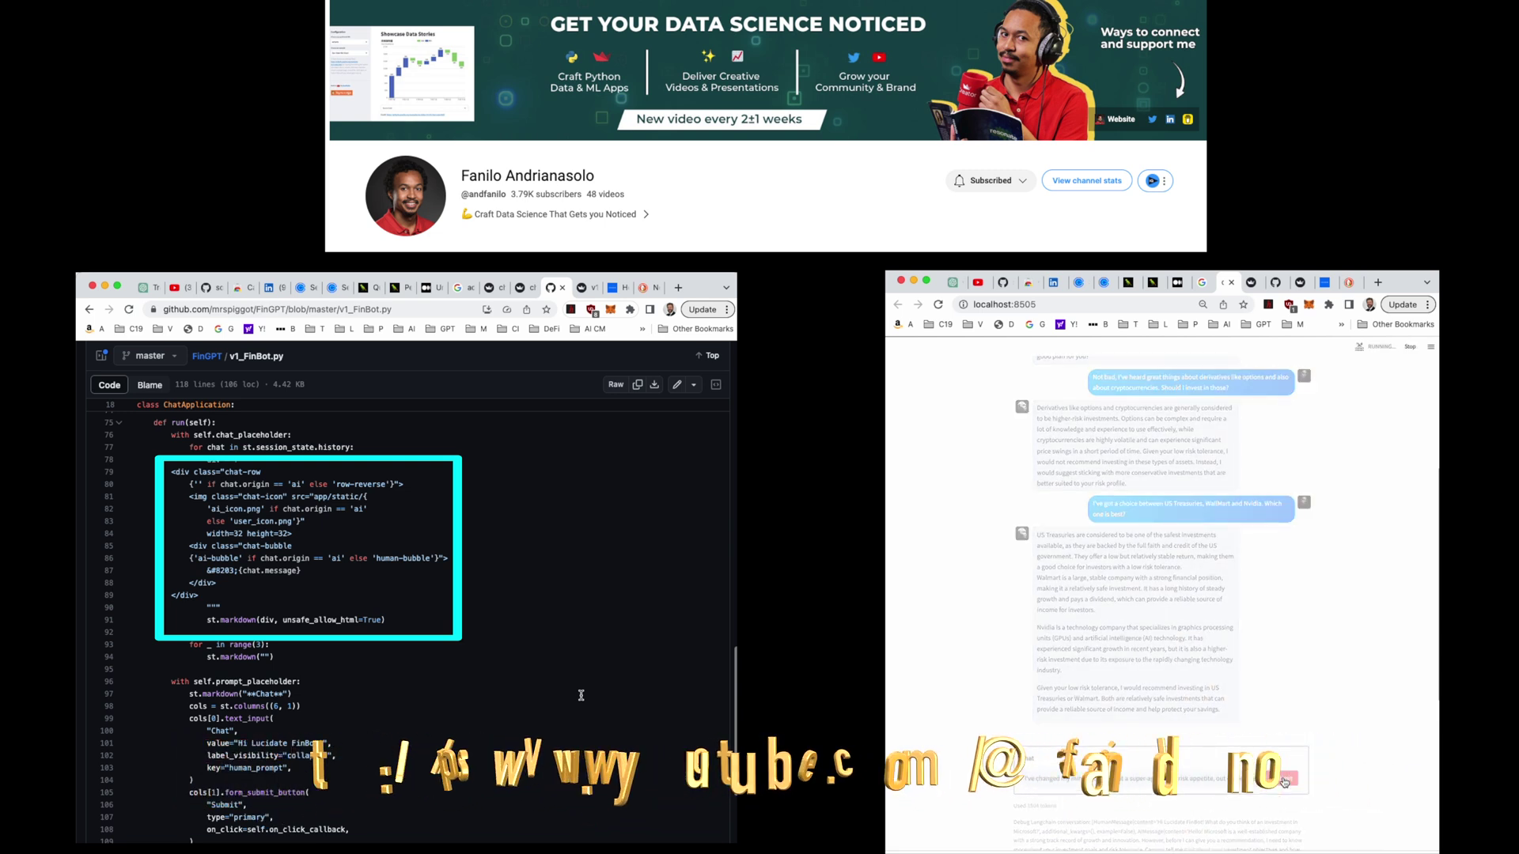